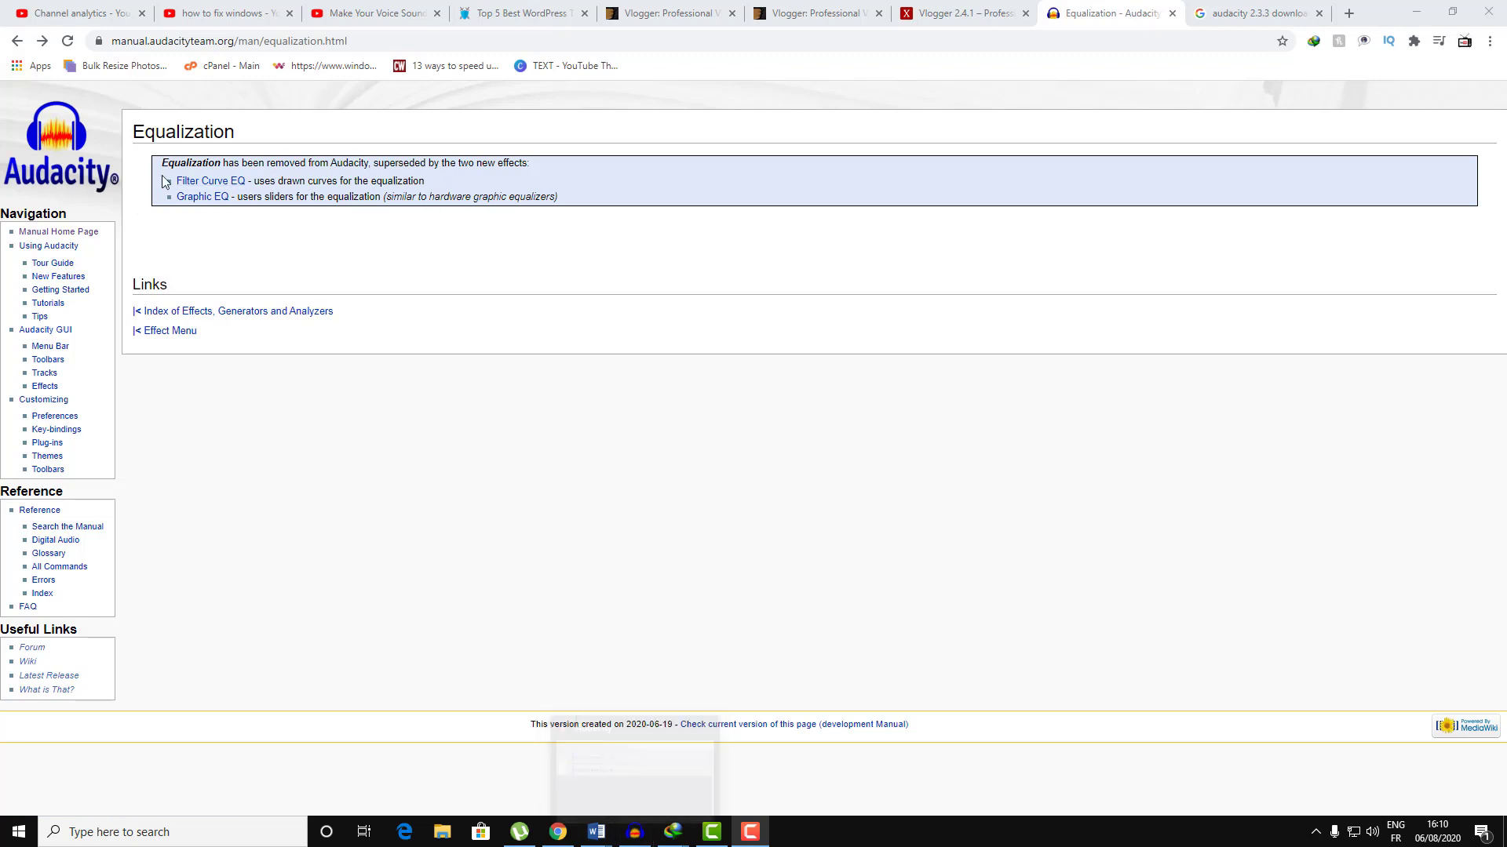
Step: Switch to Audacity, select the whole recorded clip and open the Filter Curve effect for it
mouse_move(658, 840)
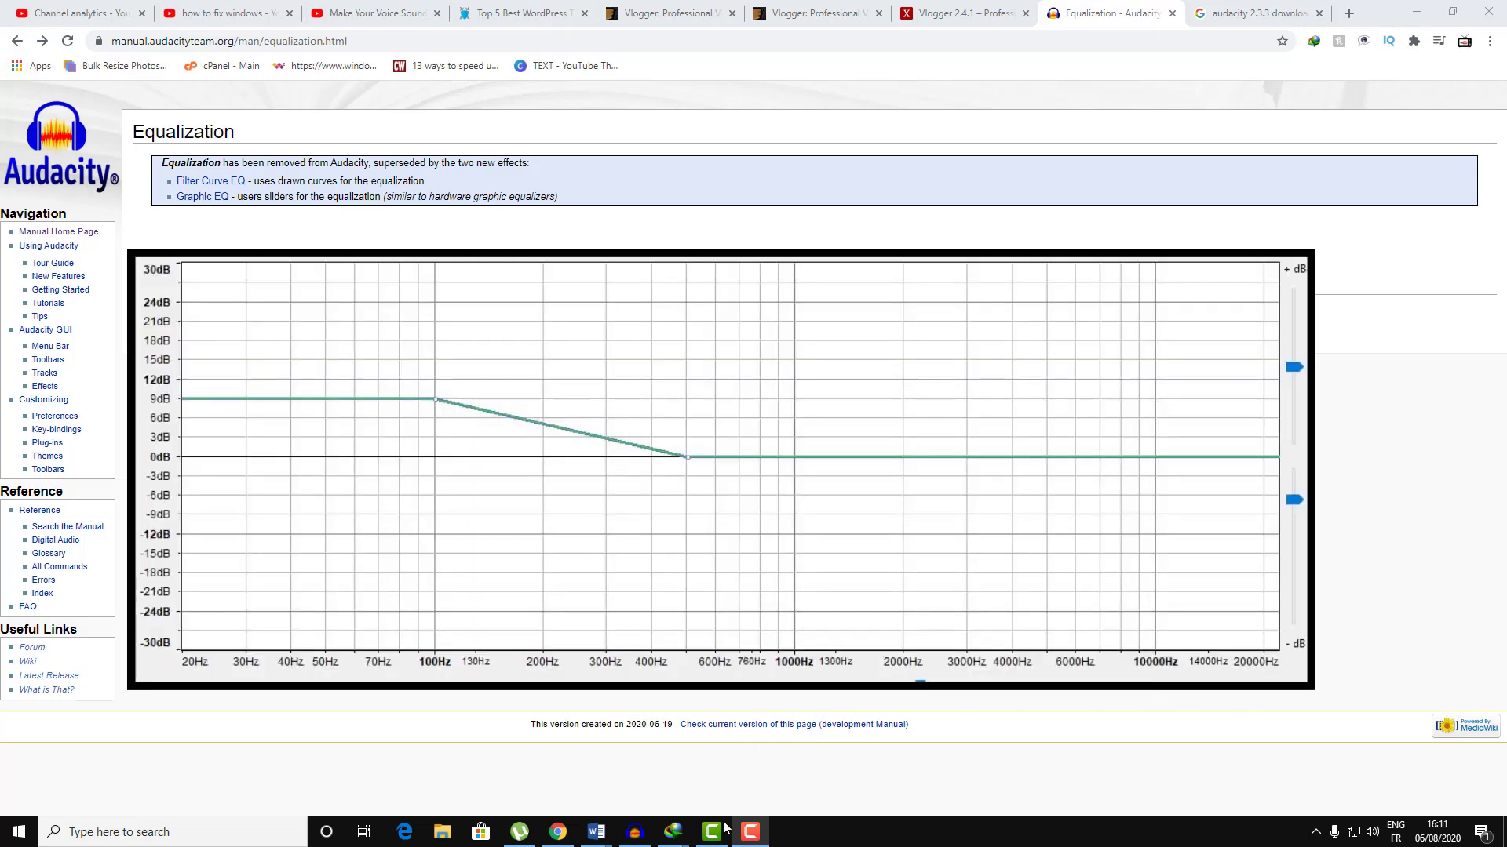
click(640, 837)
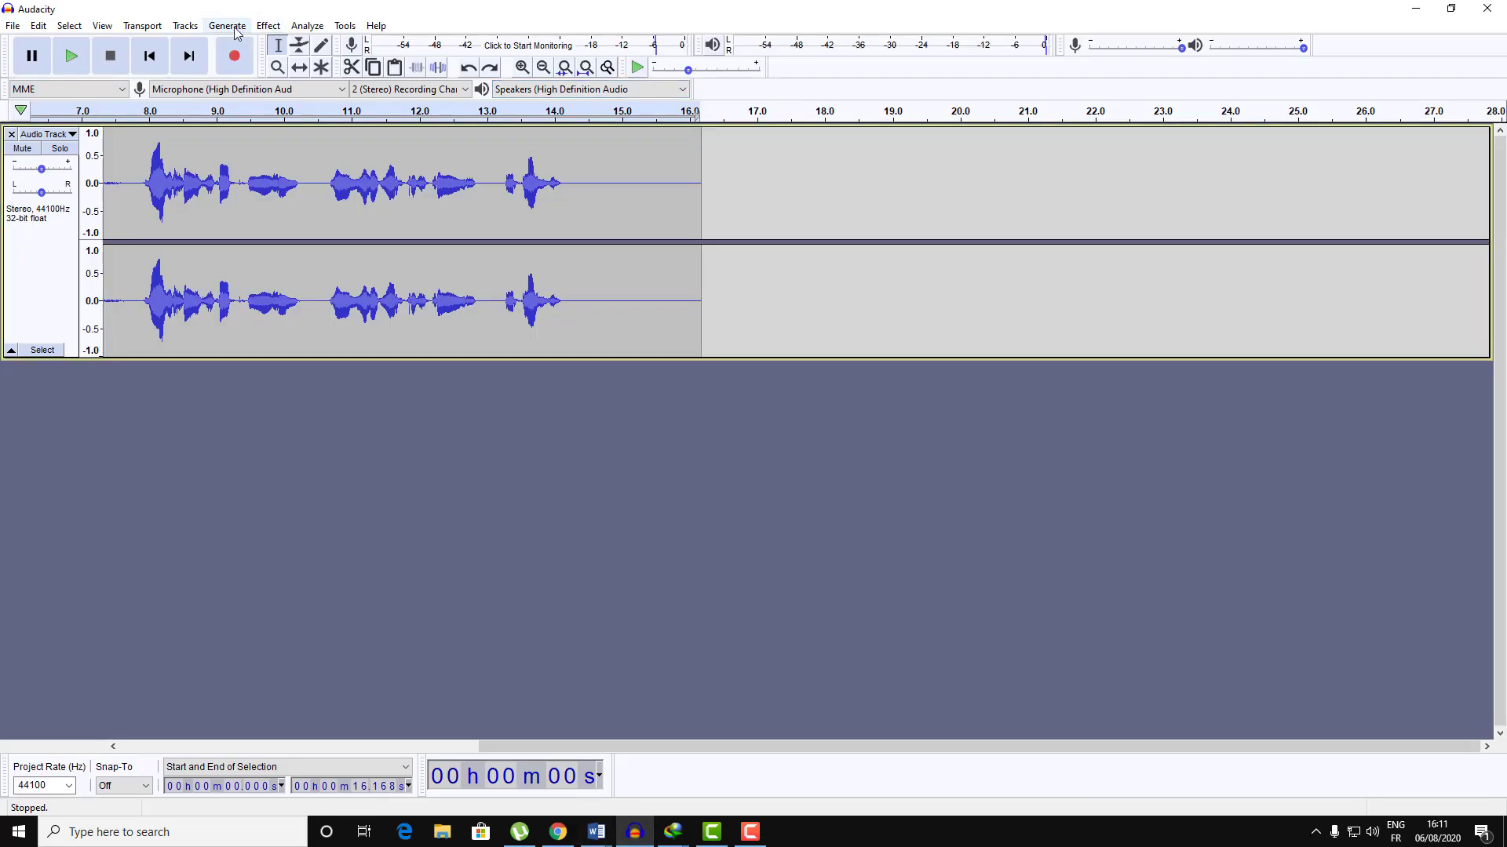
double_click(284, 138)
double_click(279, 141)
click(265, 27)
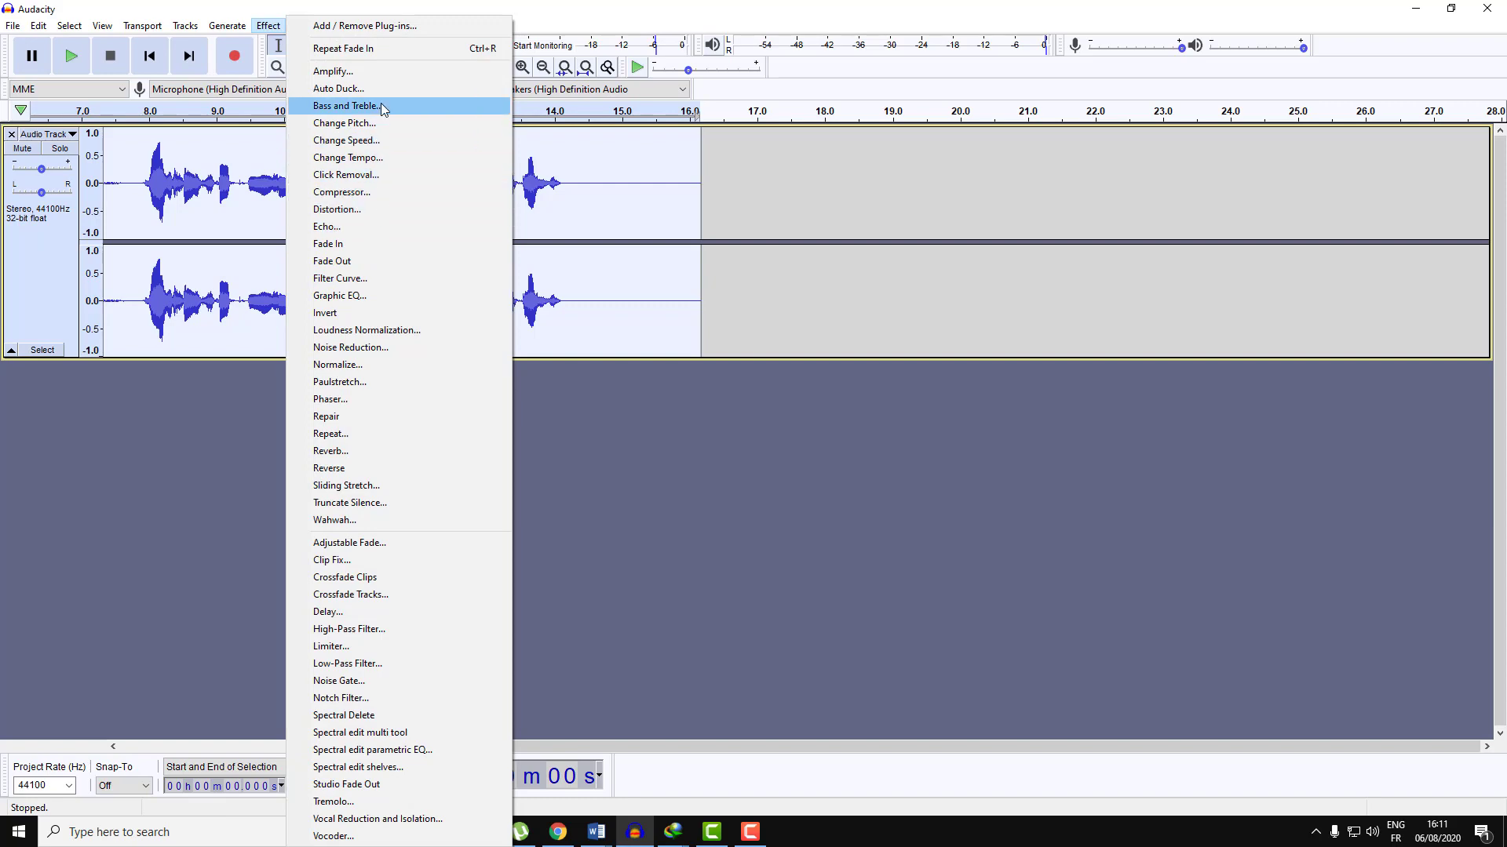
click(360, 279)
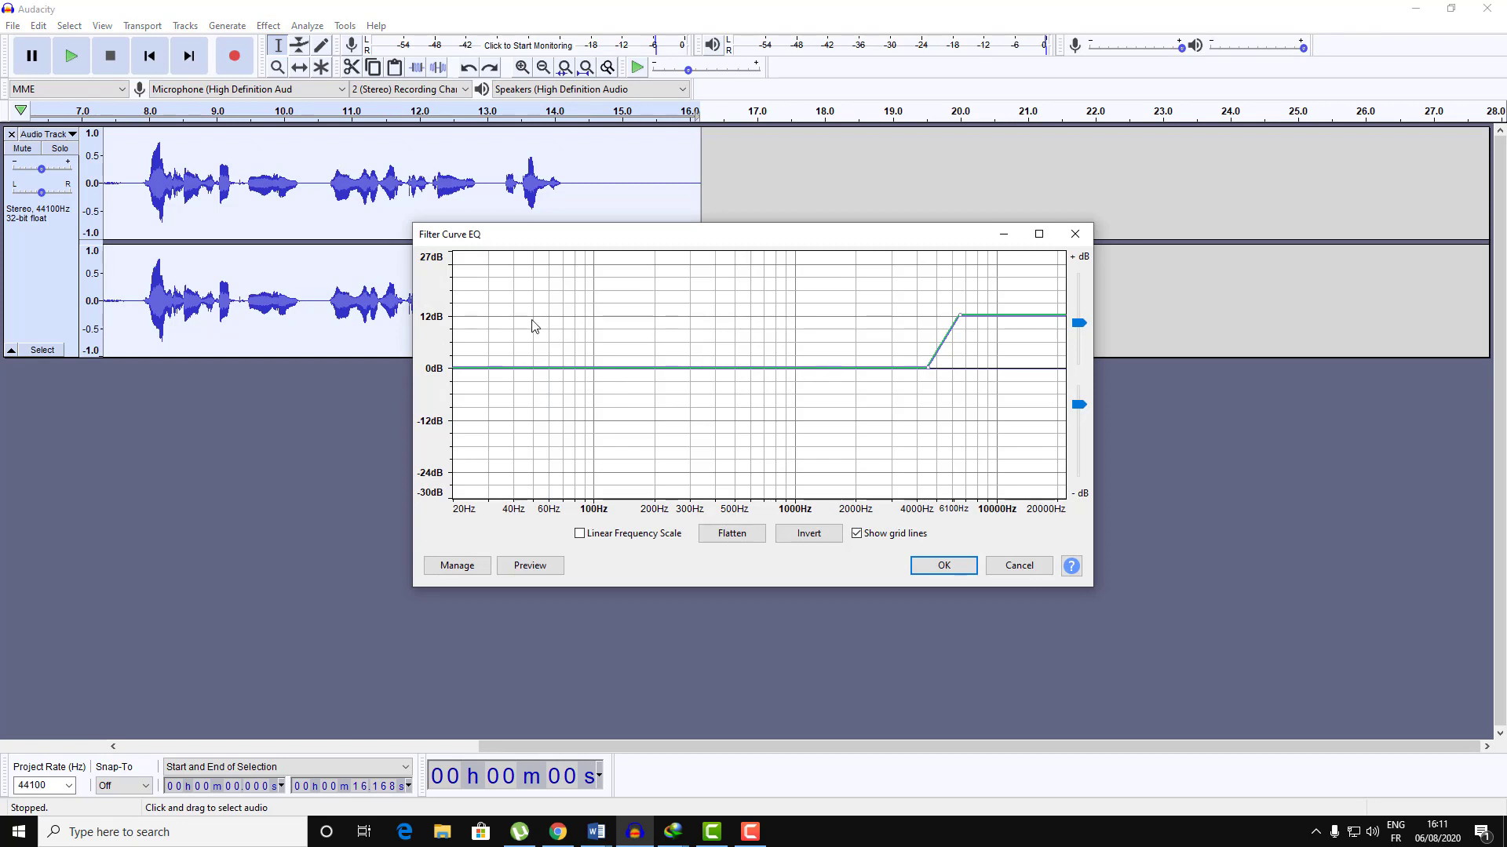
Step: Try shaping a bass boost curve at about 12 dB up to 55 Hz, sloping to 0 dB near 440 Hz and flat above, then cancel
click(488, 317)
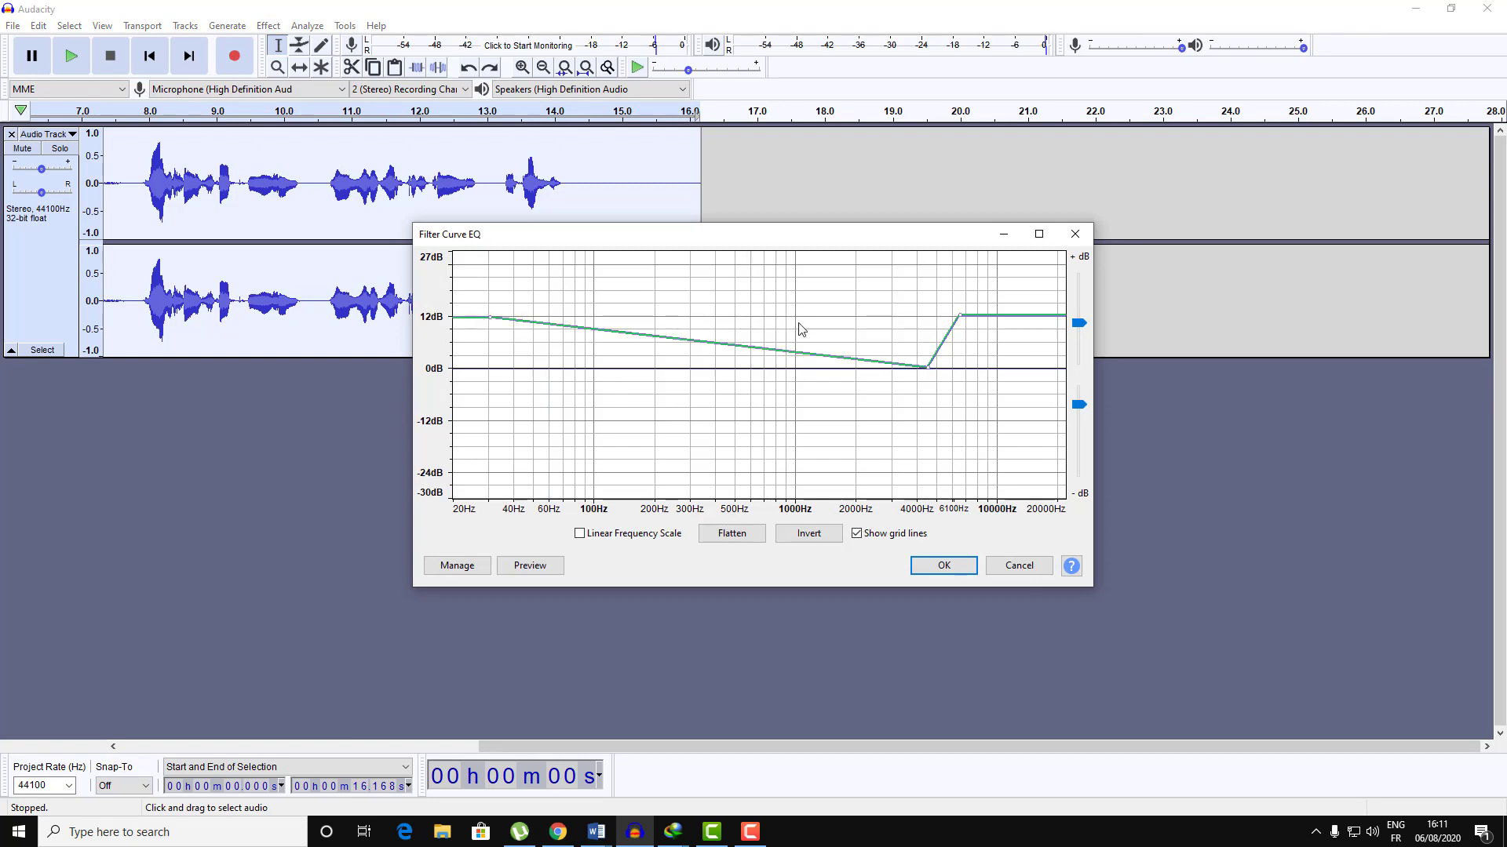
click(952, 368)
click(1066, 369)
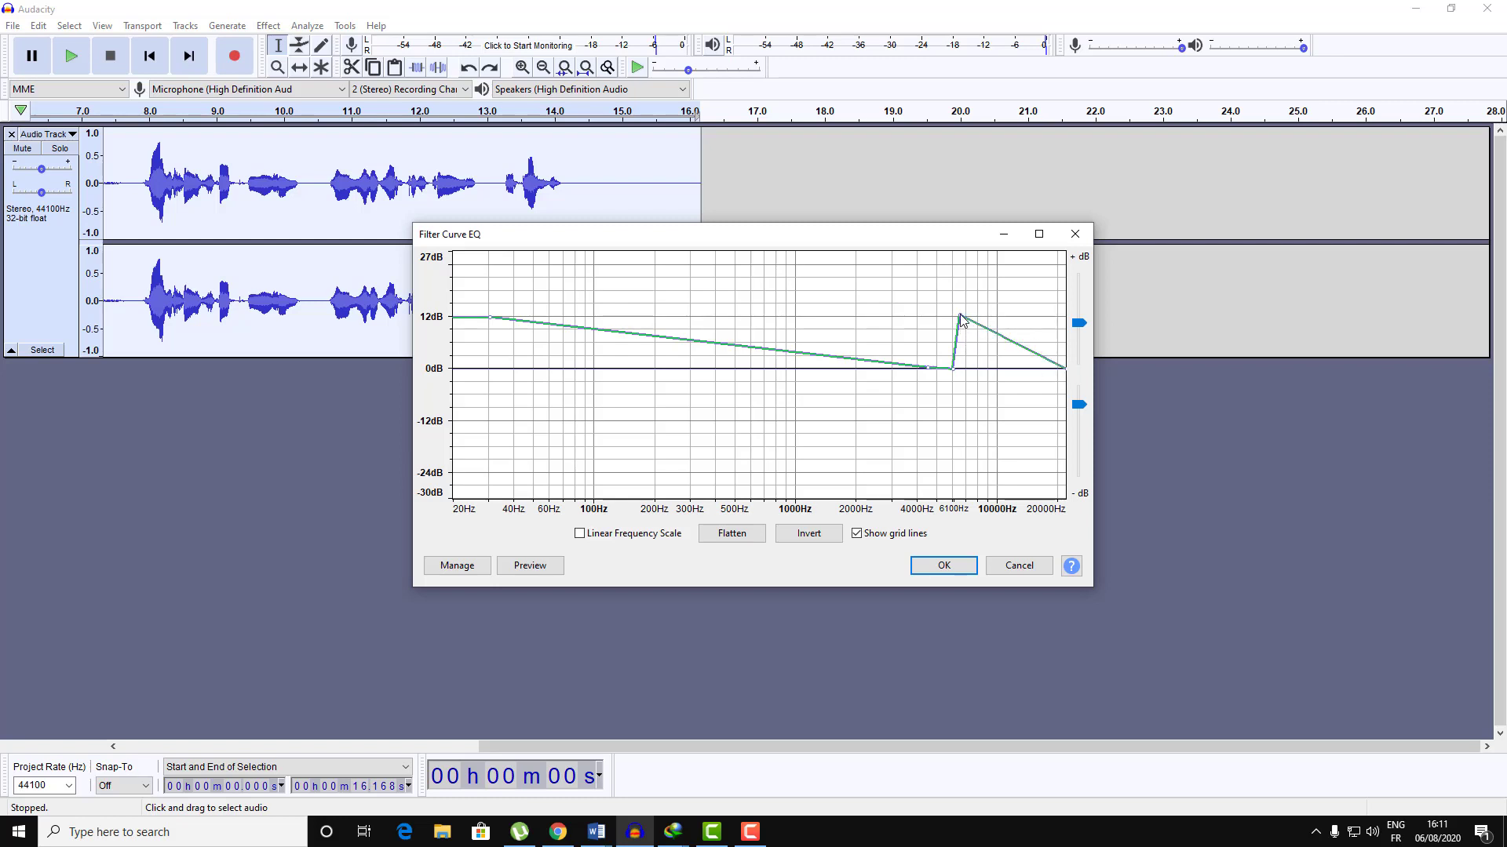
drag(962, 318, 983, 374)
drag(719, 350, 723, 373)
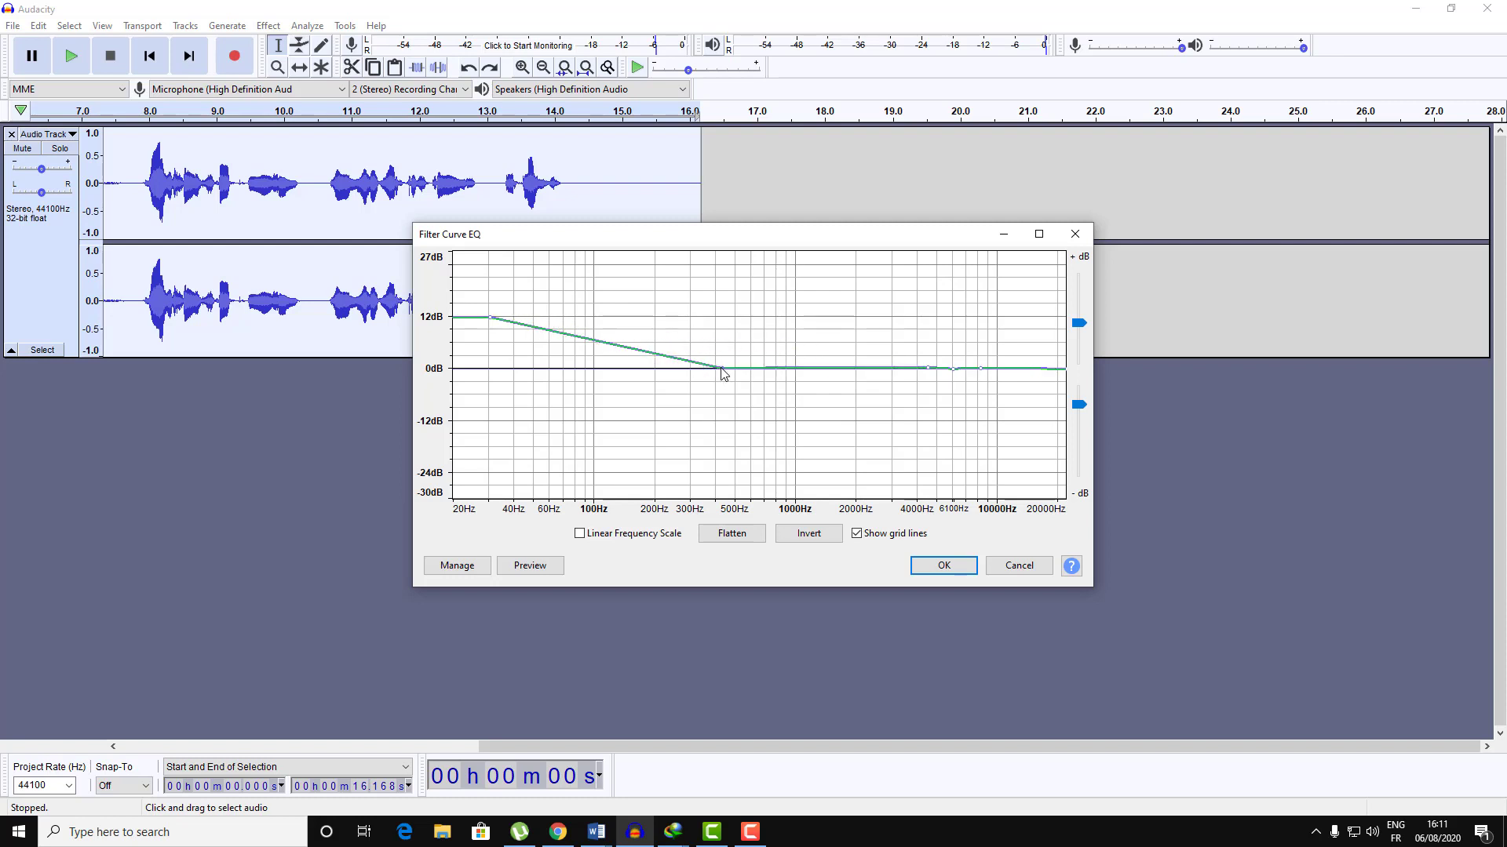
click(540, 332)
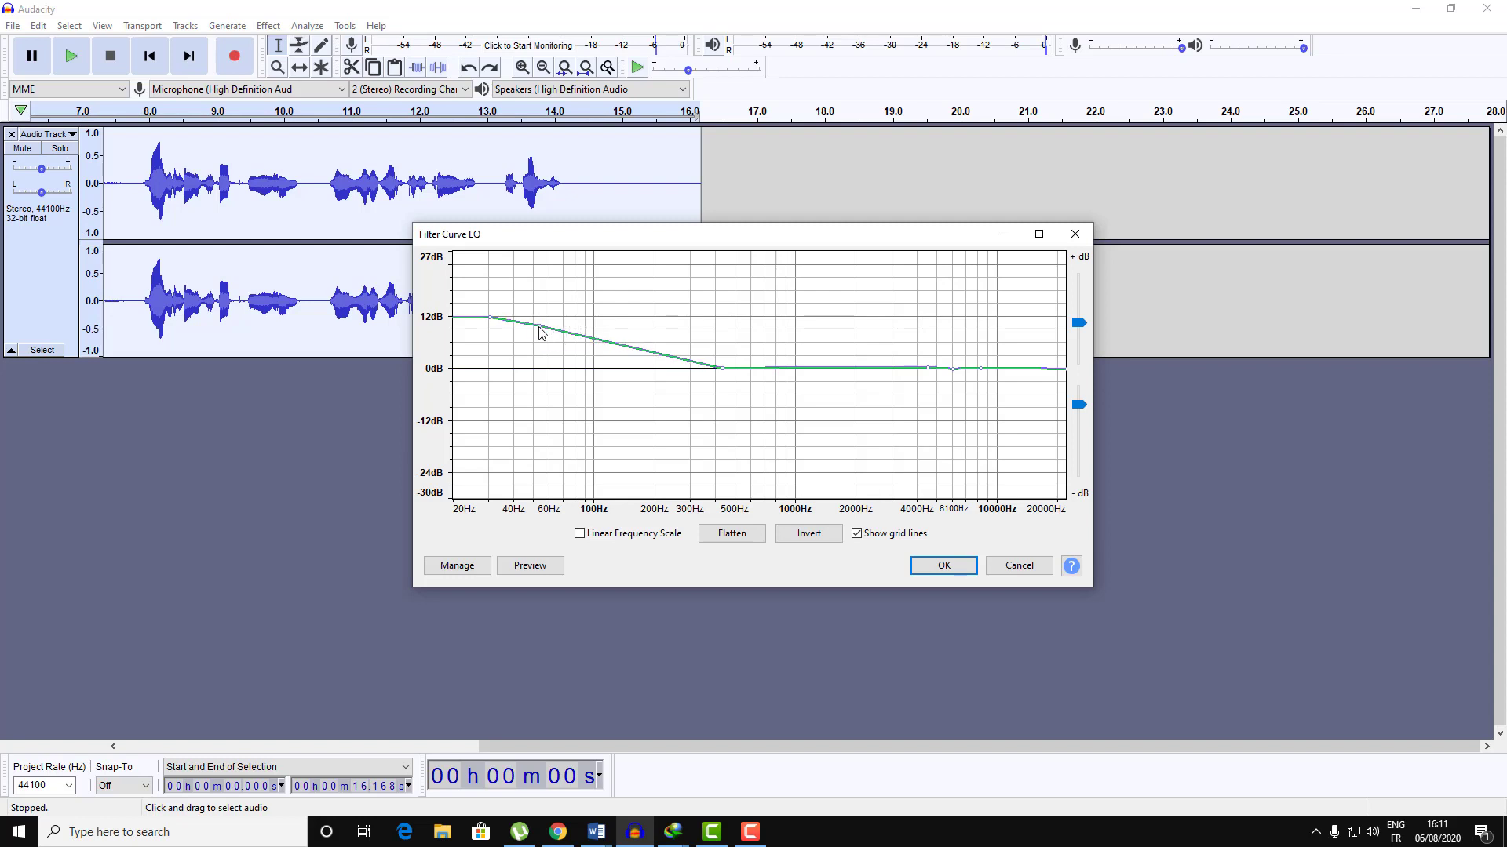
drag(540, 325, 540, 318)
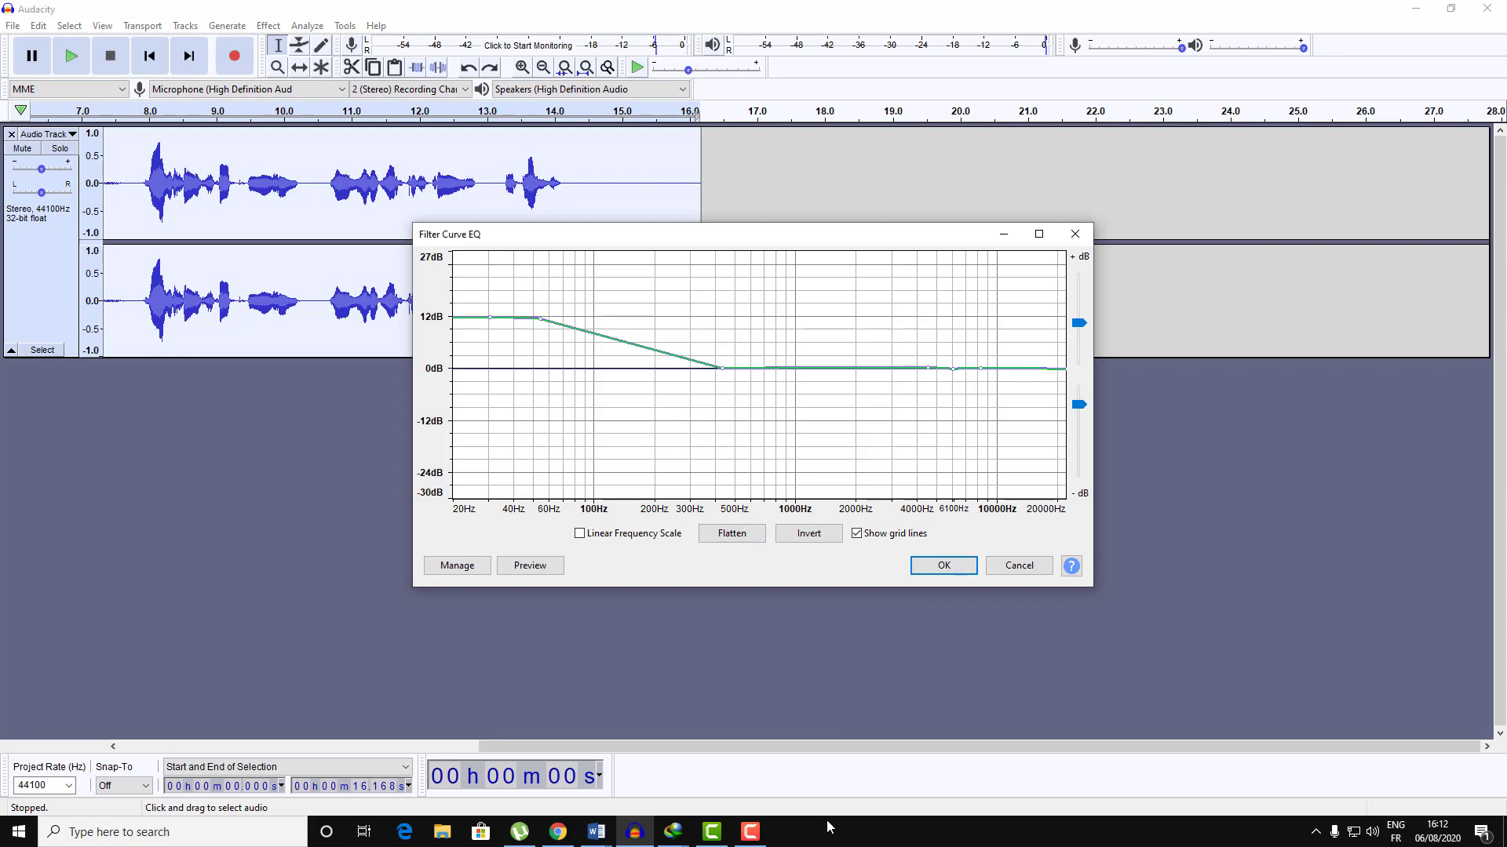
click(1014, 568)
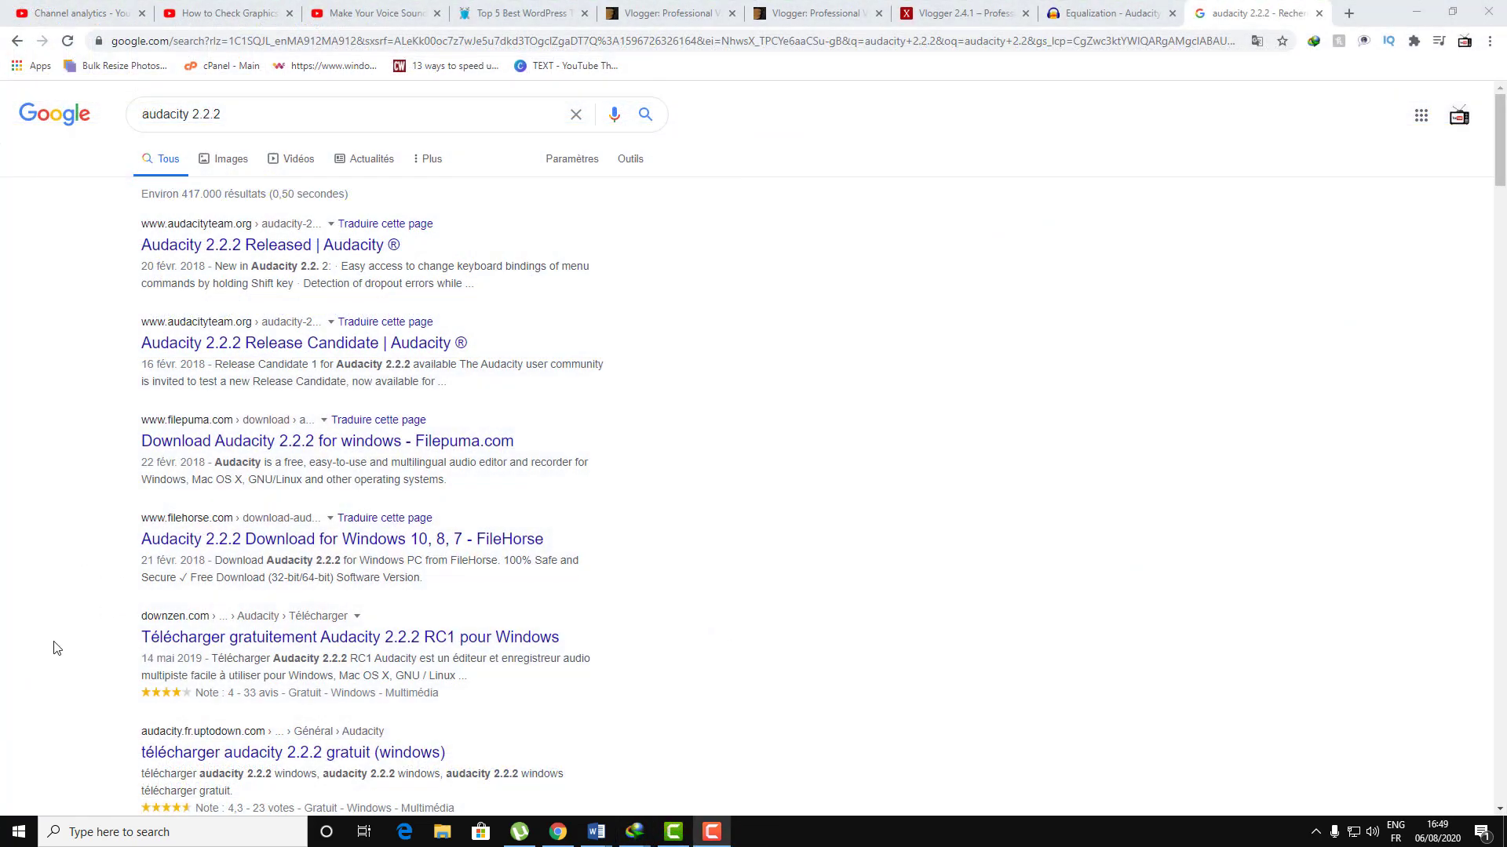
Step: Download Audacity 2.2.2 for Windows from the Filepuma search result and open the downloaded installer
click(380, 115)
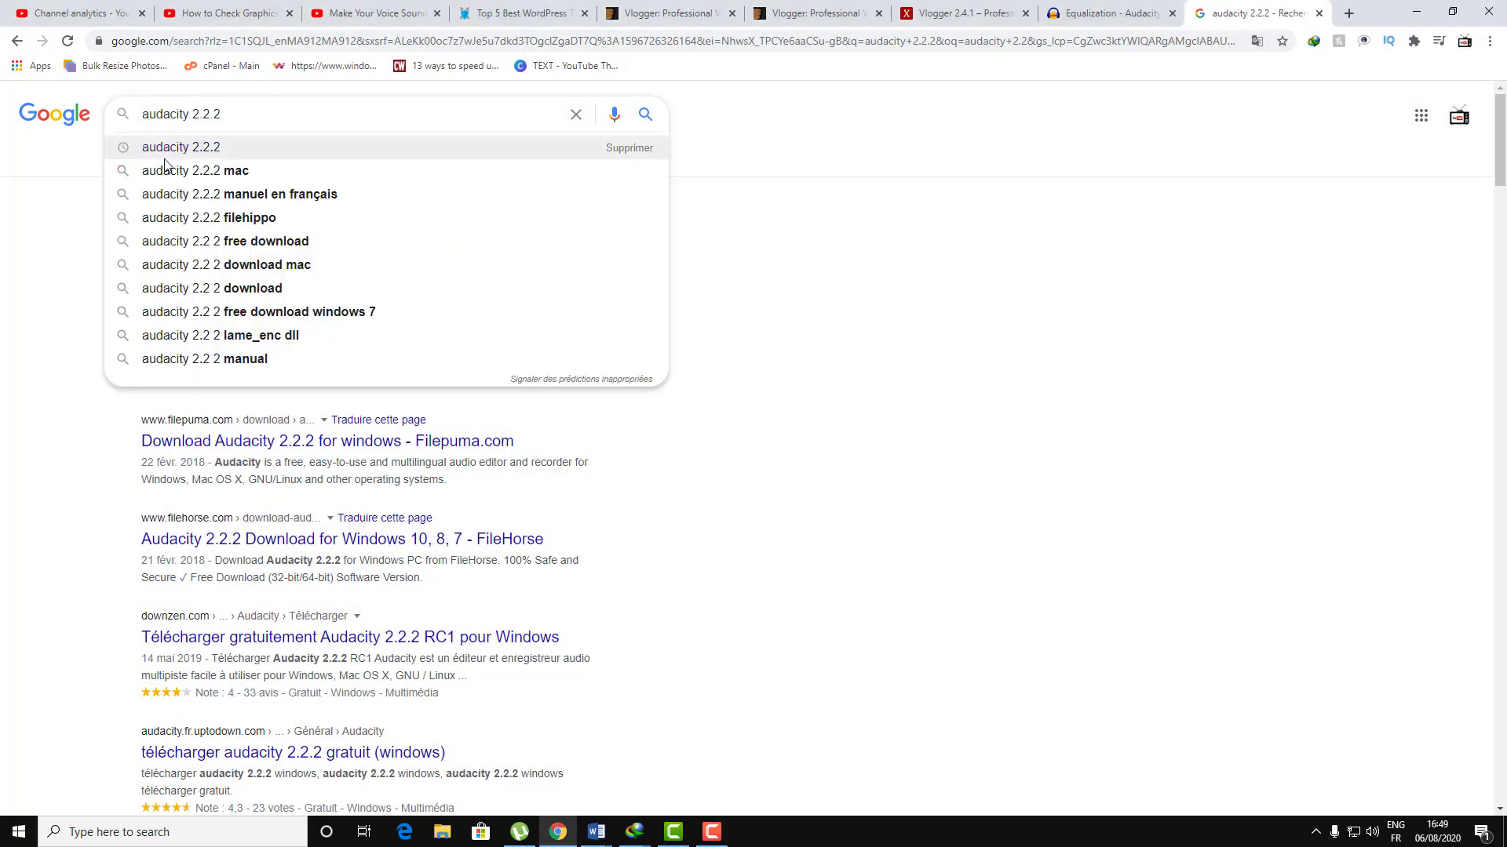
click(33, 288)
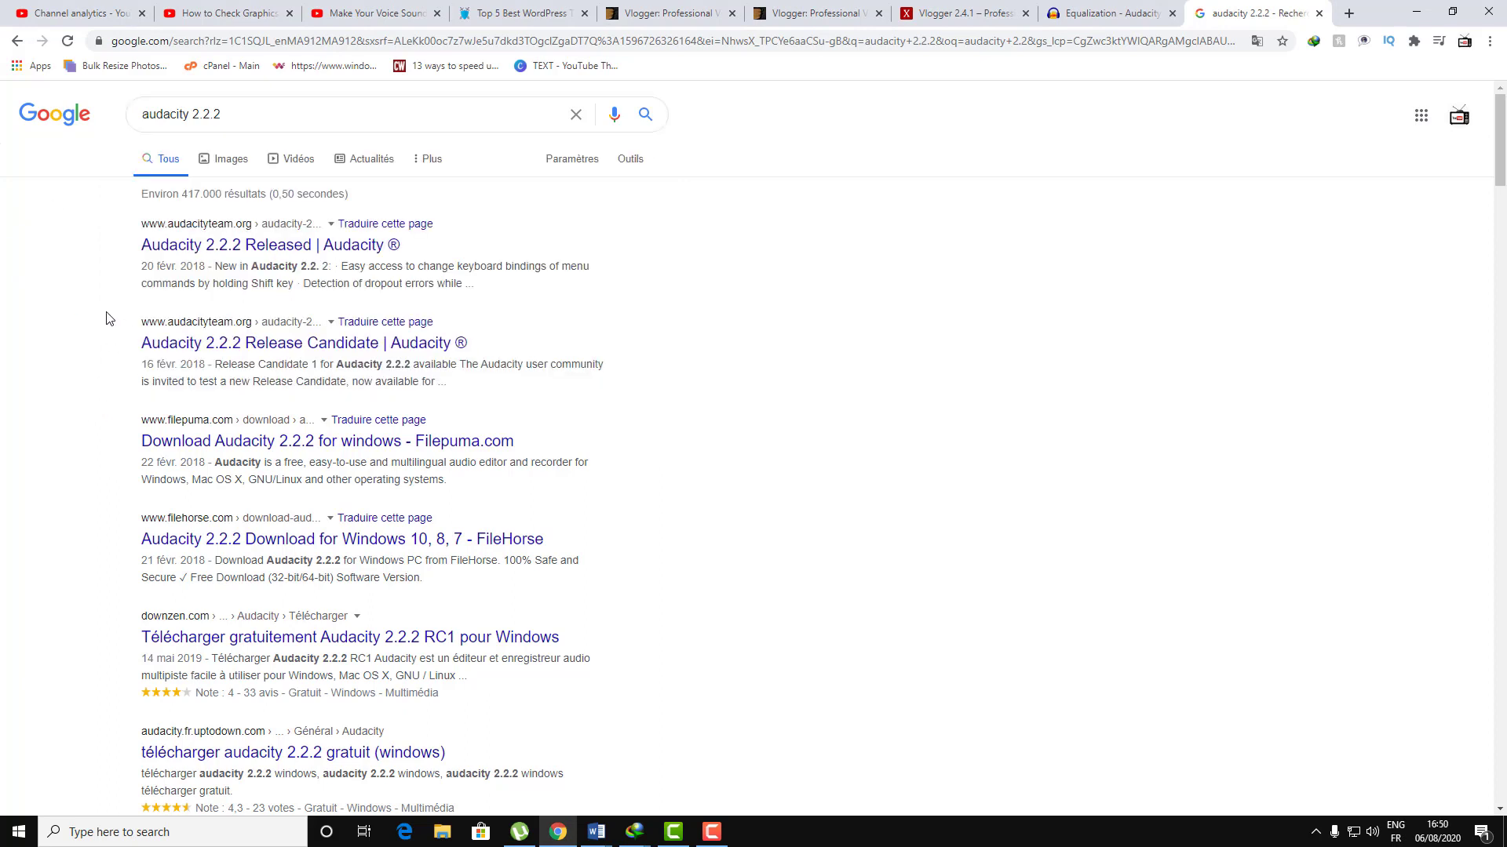
click(206, 443)
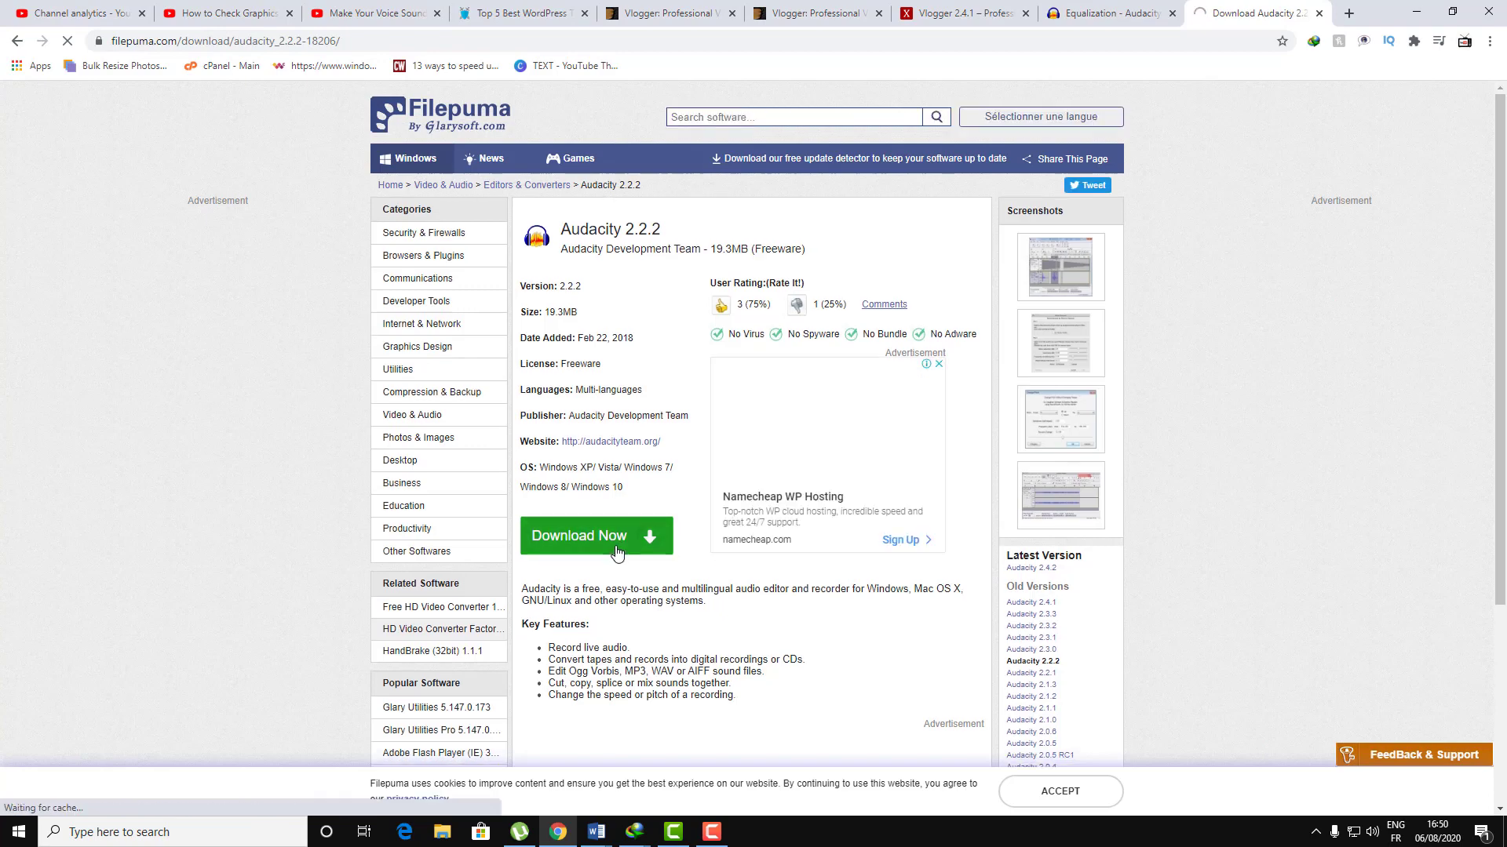
click(613, 549)
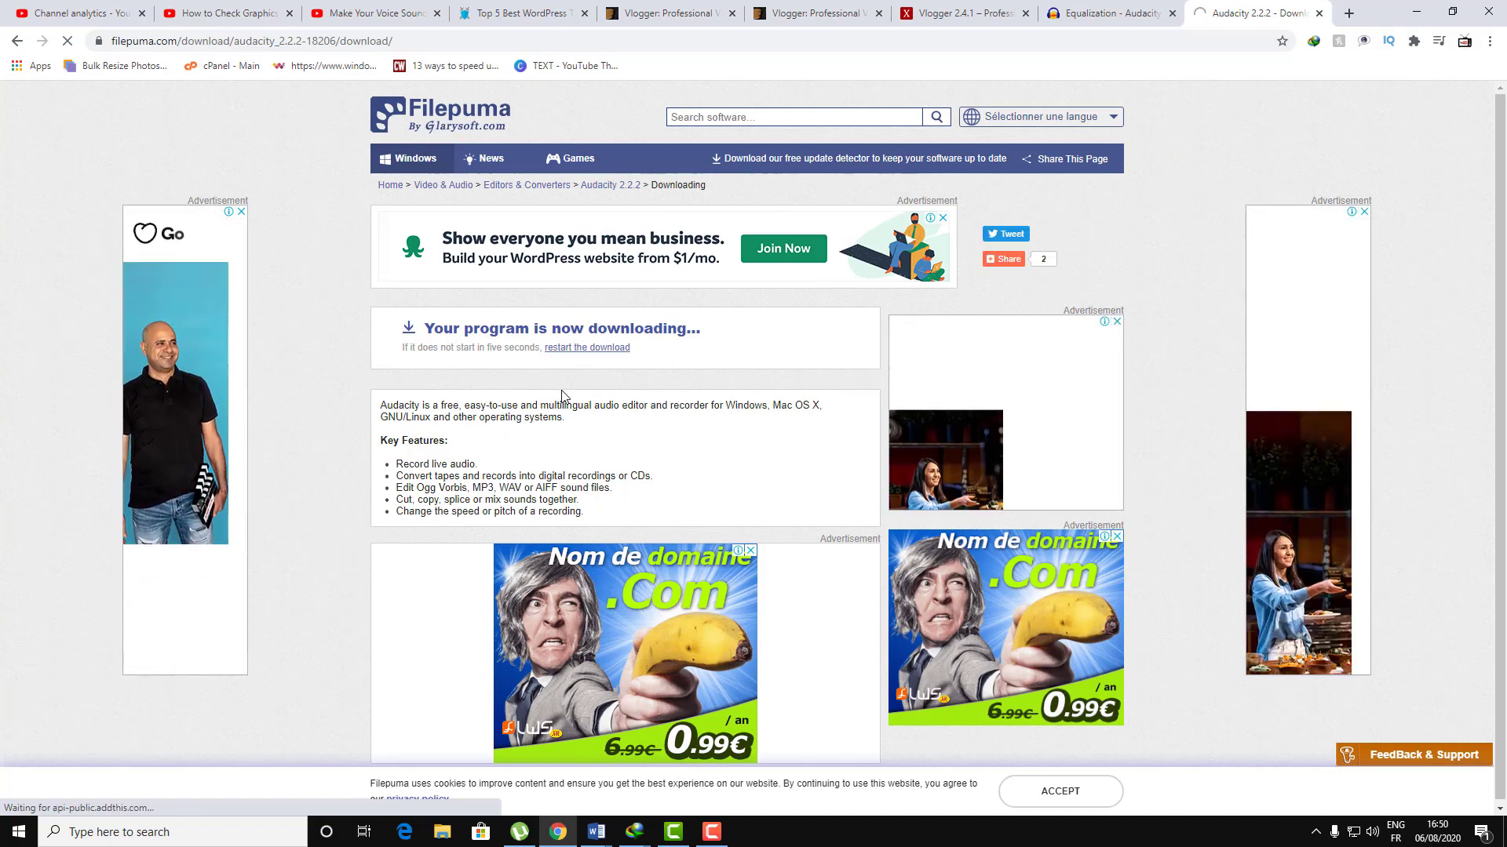
click(747, 486)
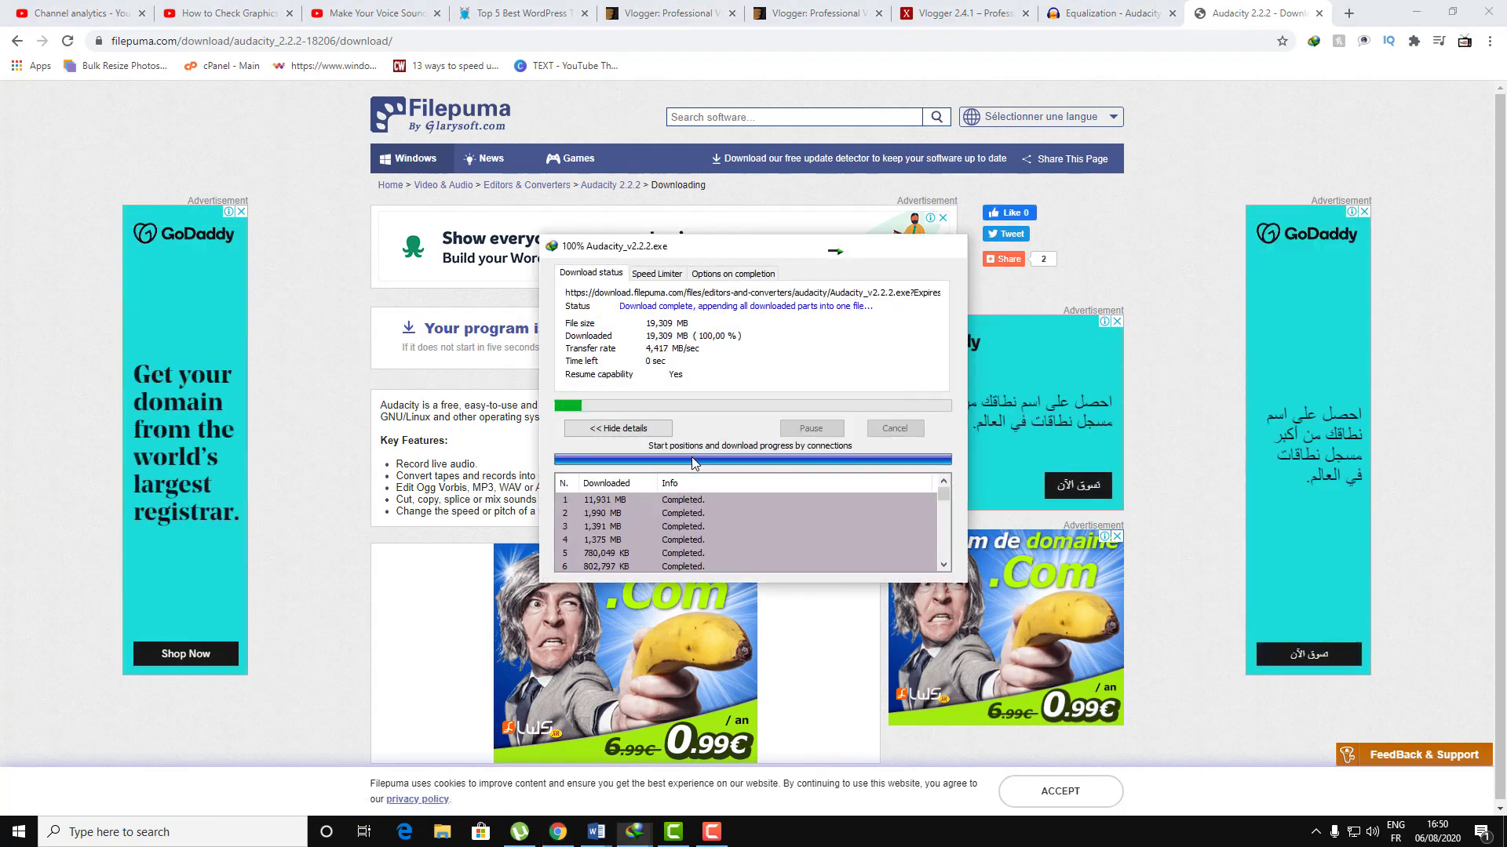
click(632, 463)
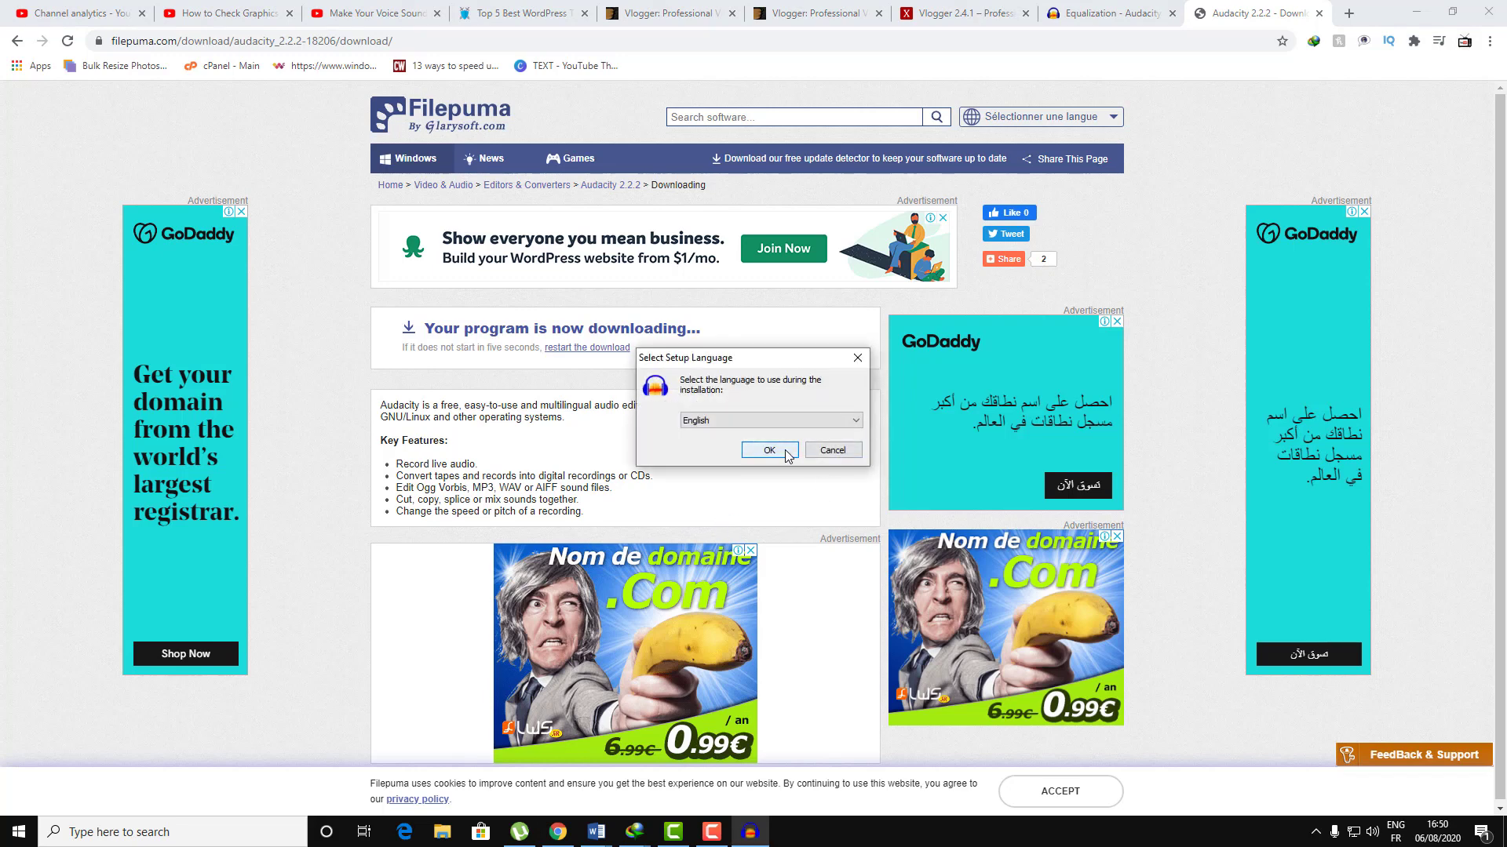
Step: Start the setup in English and set the installation folder to C:\Program Files (x86)\Audacity 2.2.2
click(786, 454)
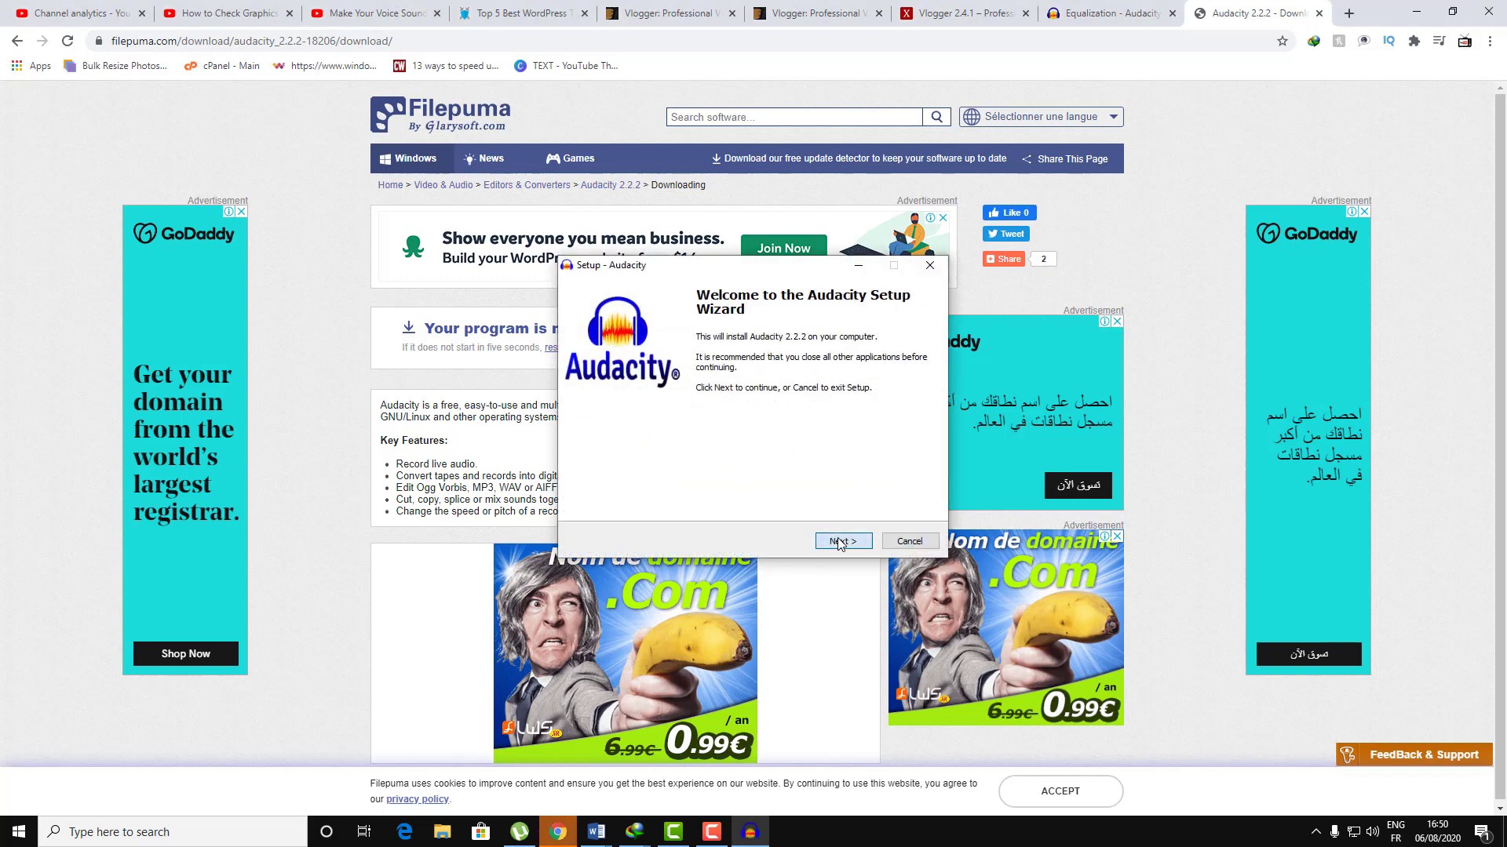
click(838, 541)
click(839, 542)
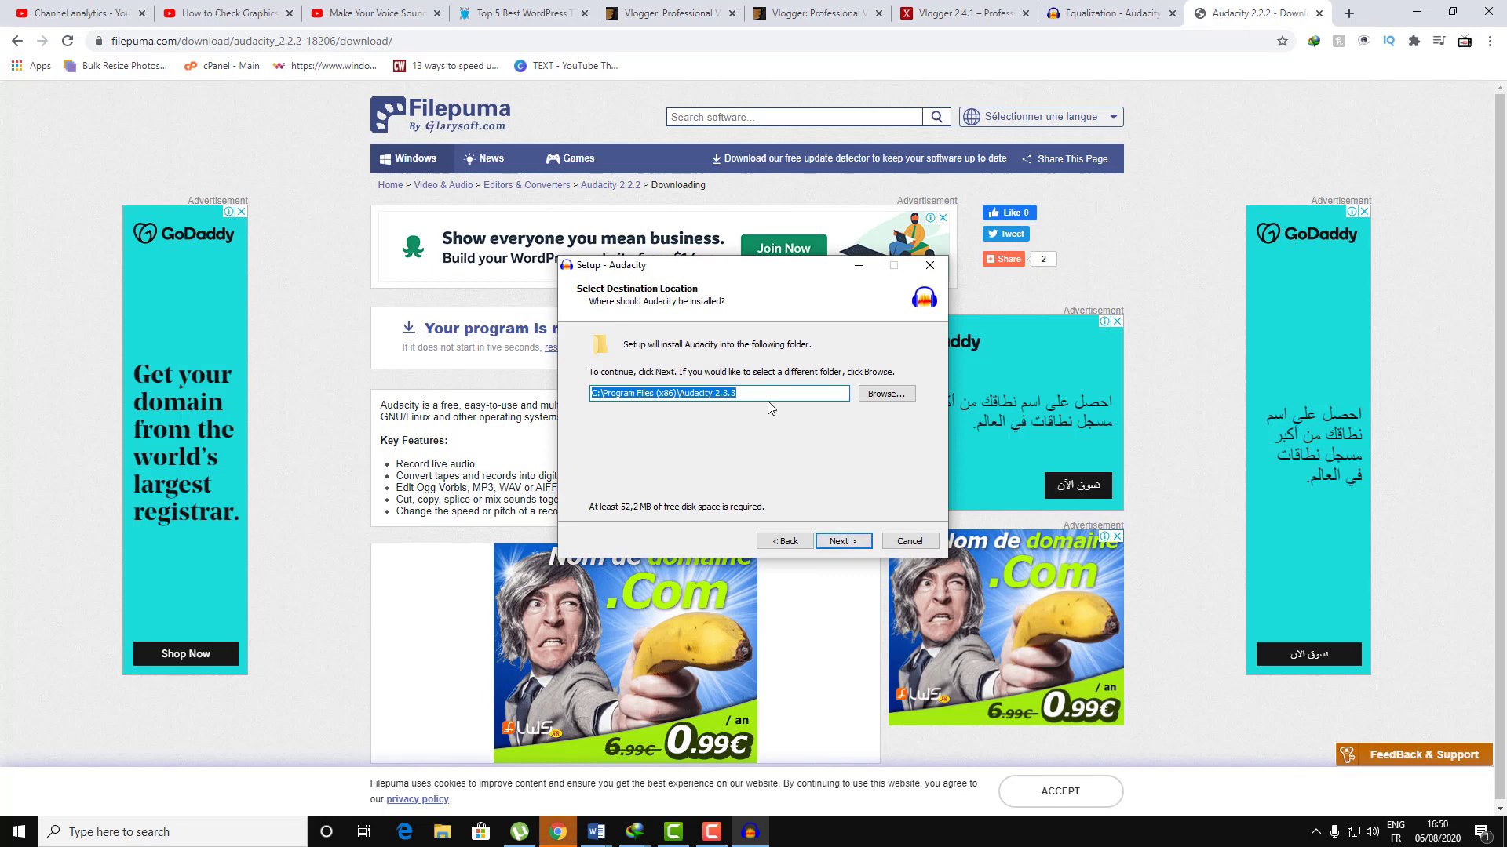
drag(771, 393, 726, 400)
text(2.2)
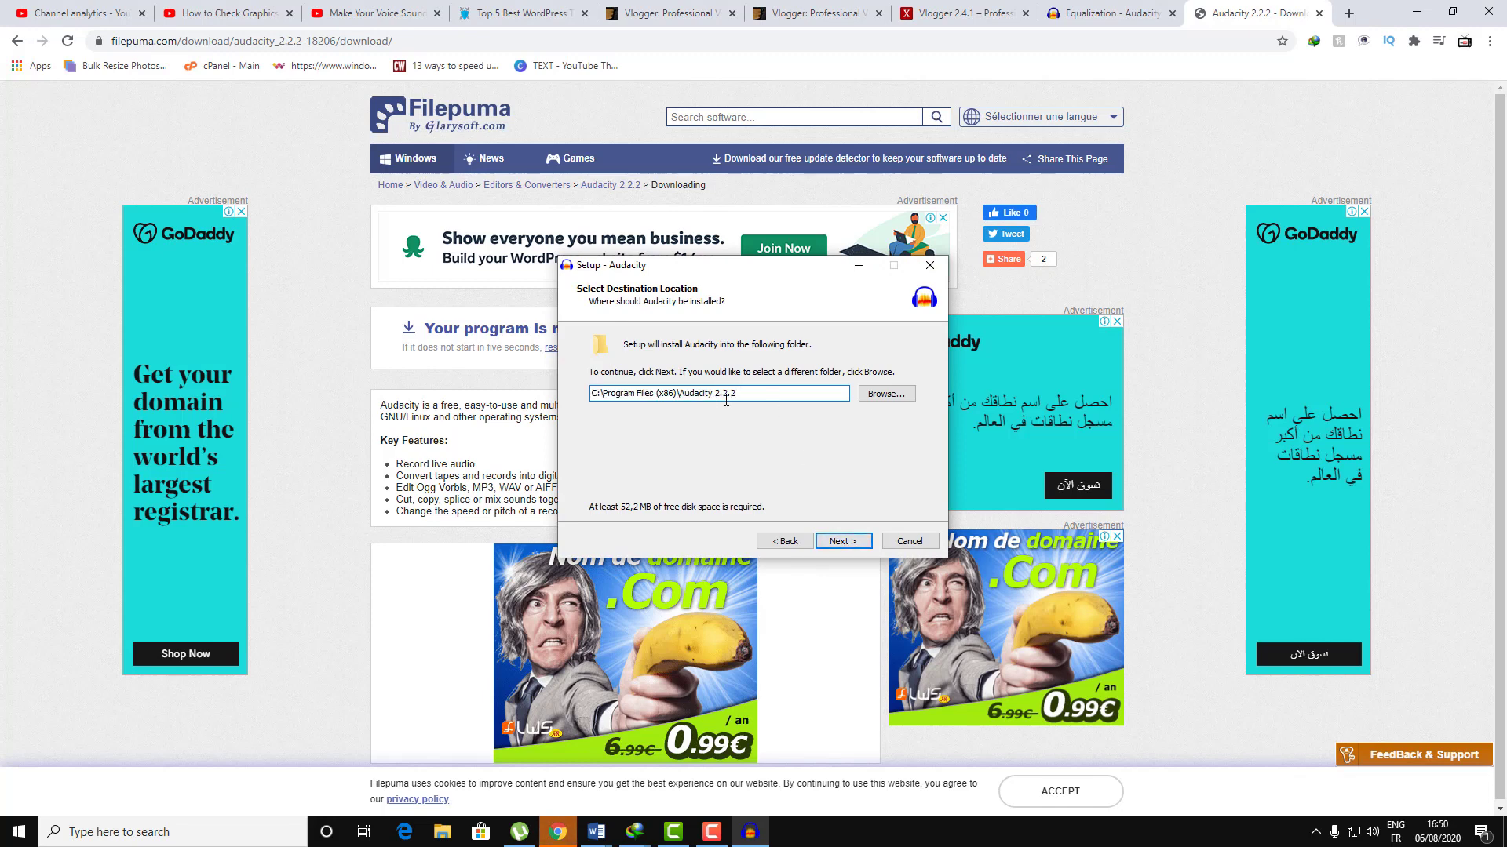
click(843, 541)
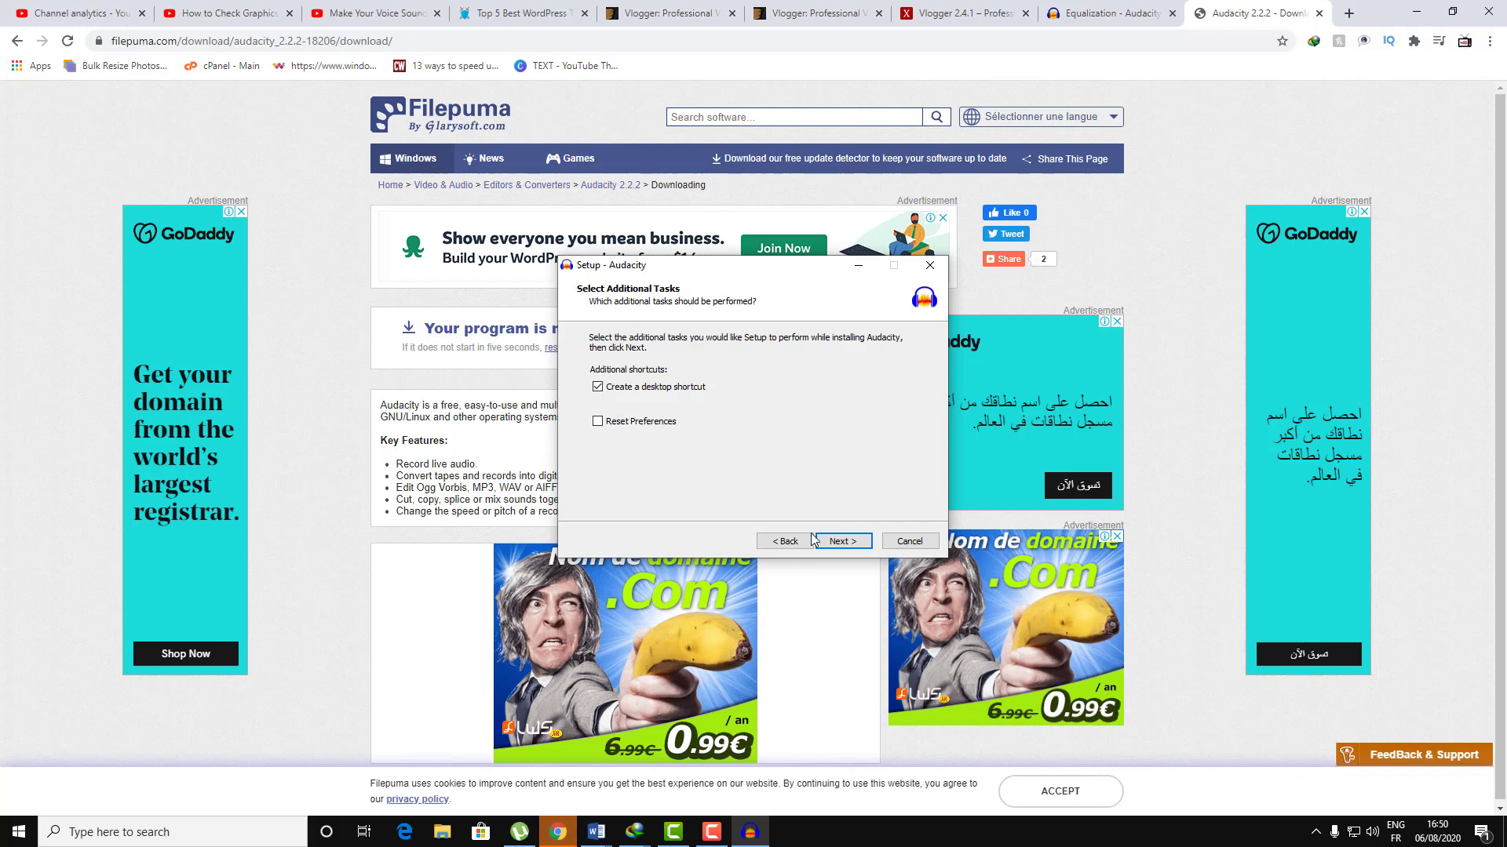
Step: Install Audacity with a desktop shortcut, launch it on finishing and dismiss the welcome message
click(844, 541)
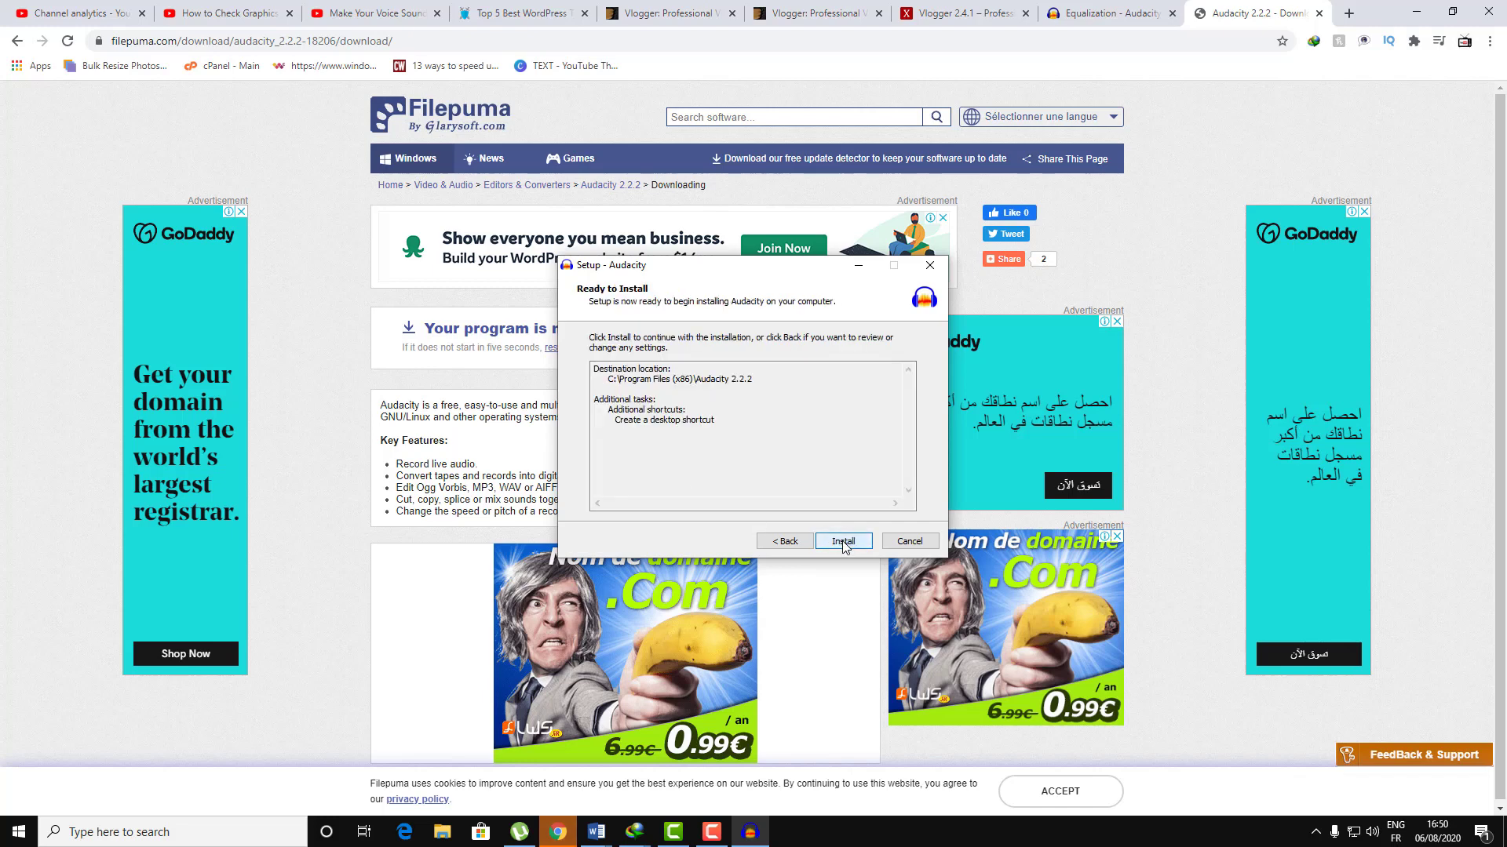
click(844, 542)
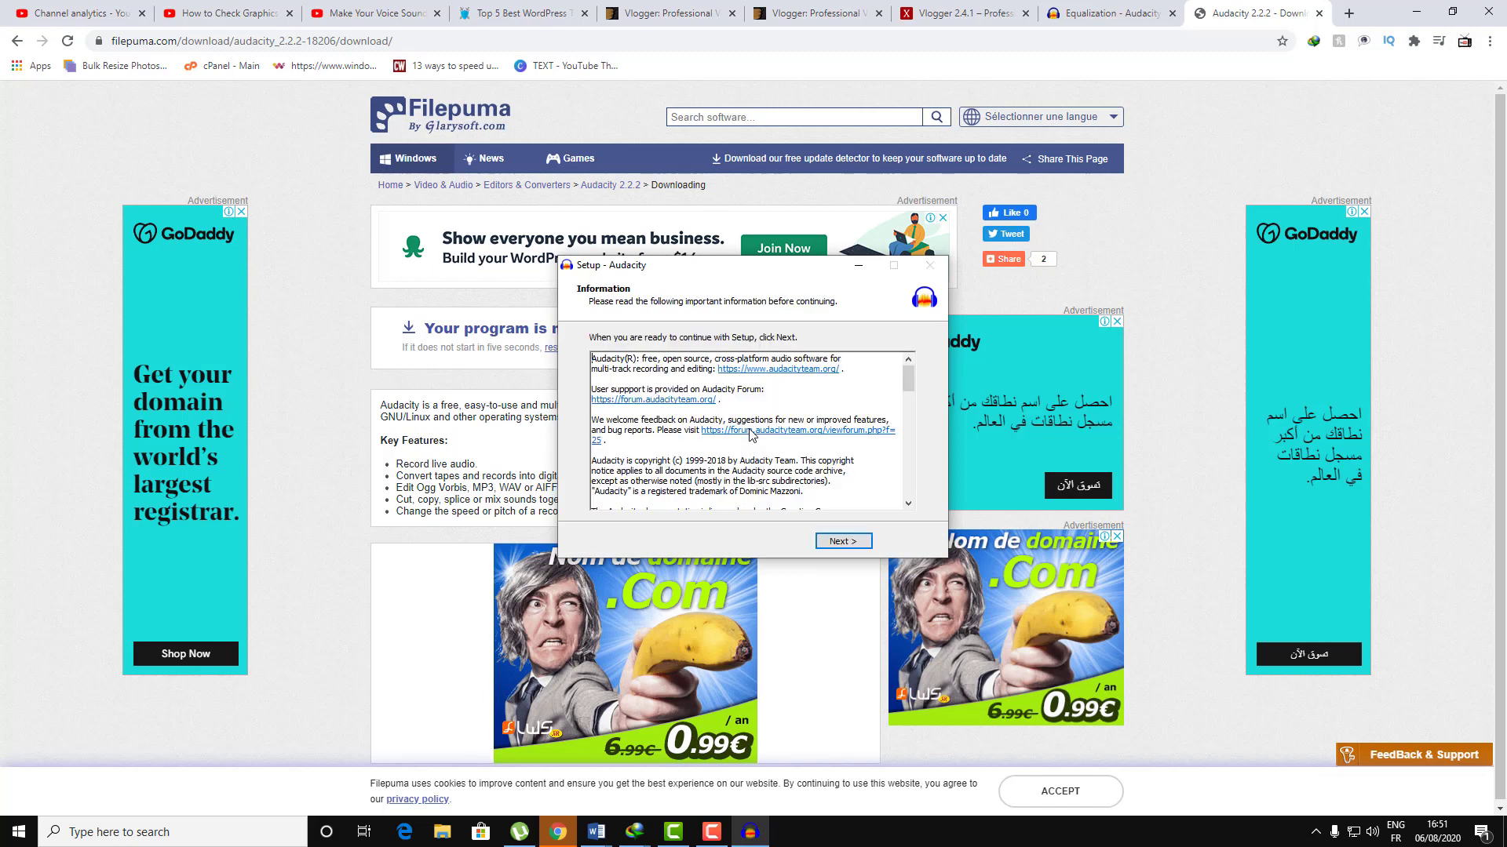
click(842, 543)
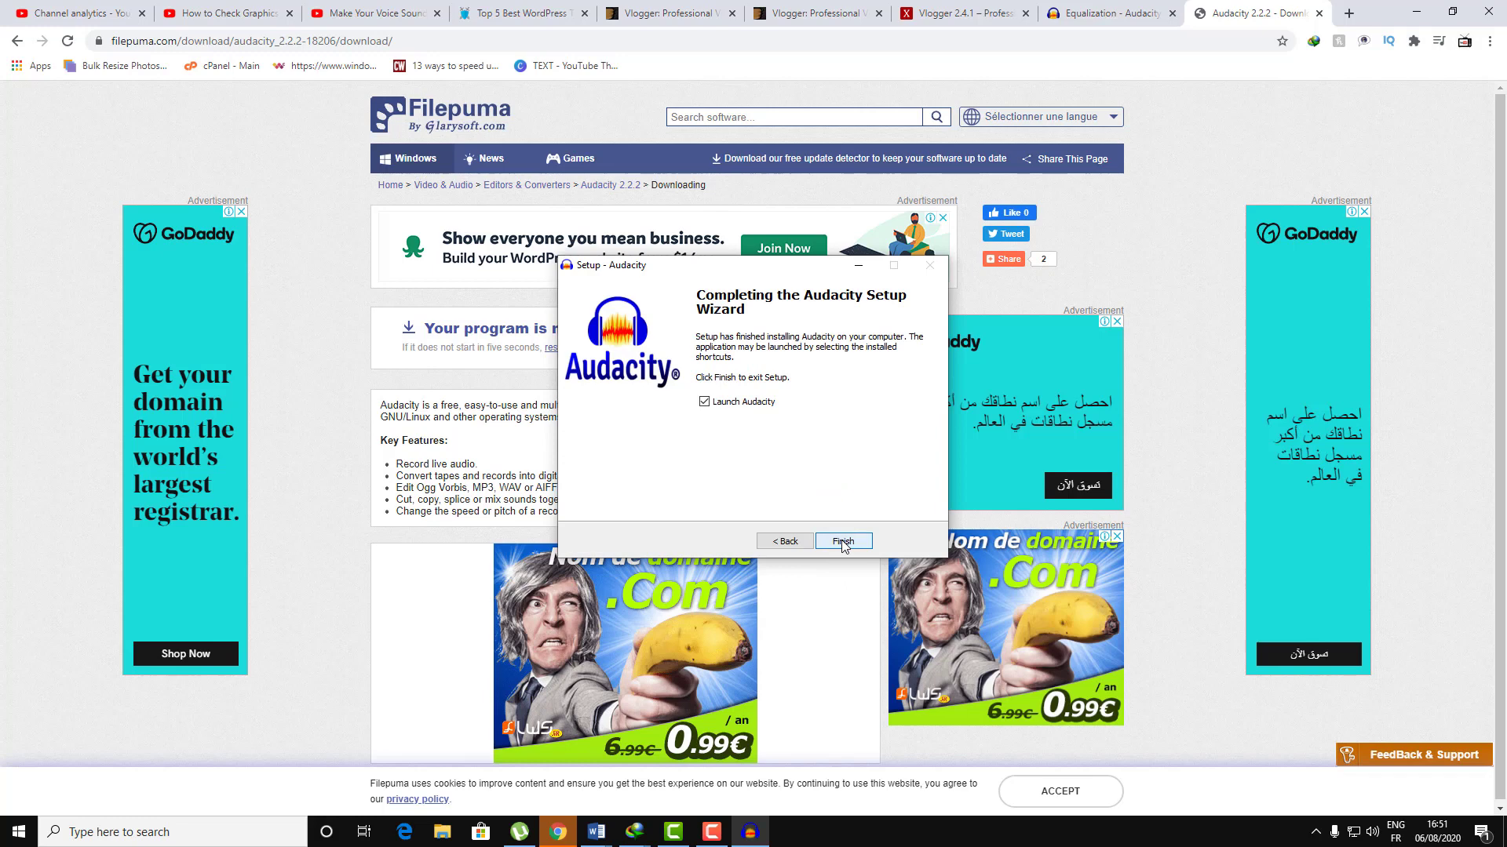
click(843, 542)
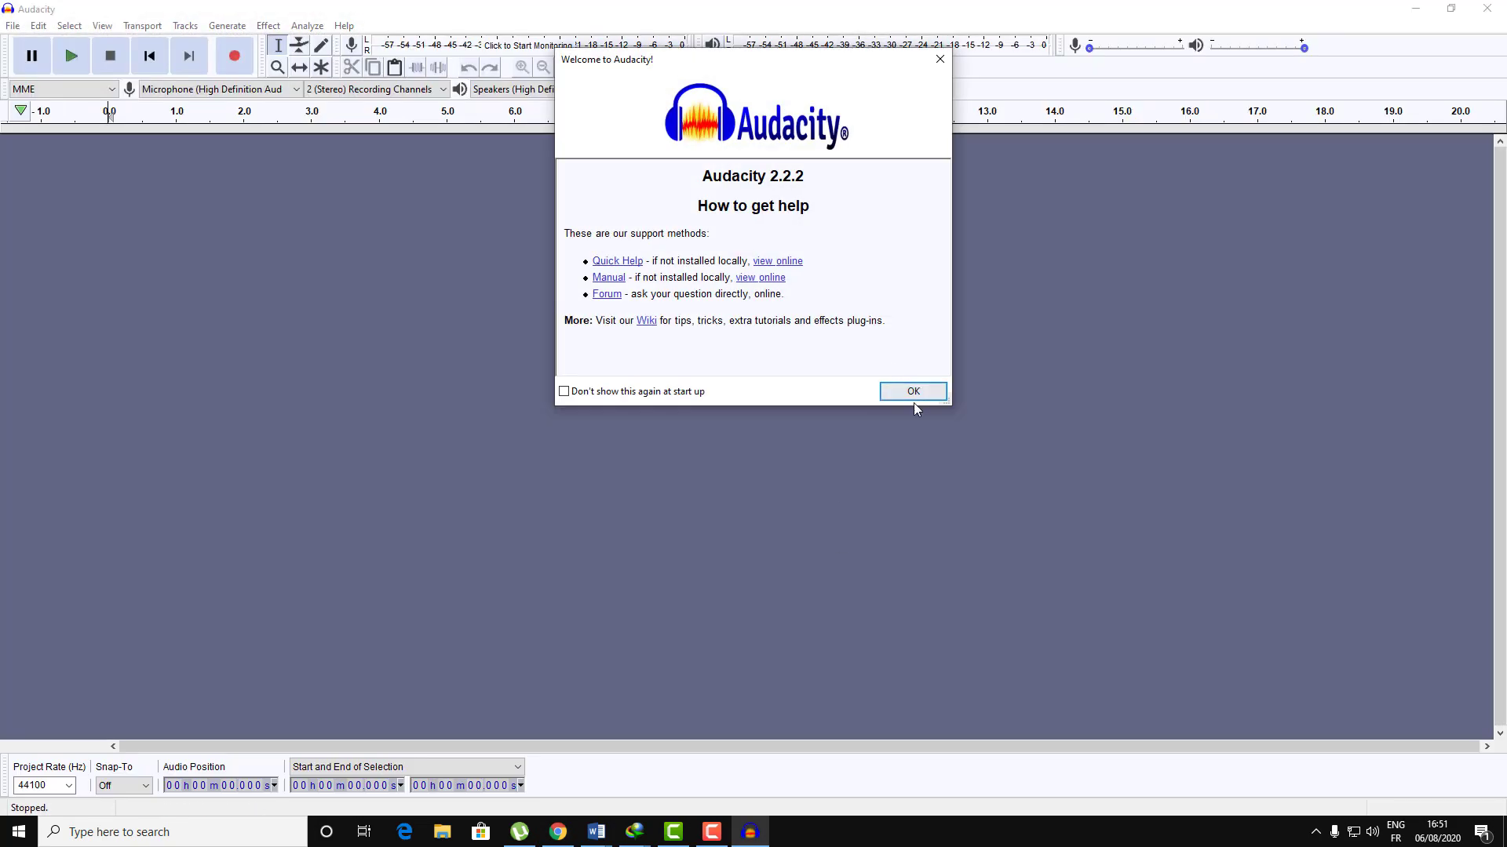
click(913, 395)
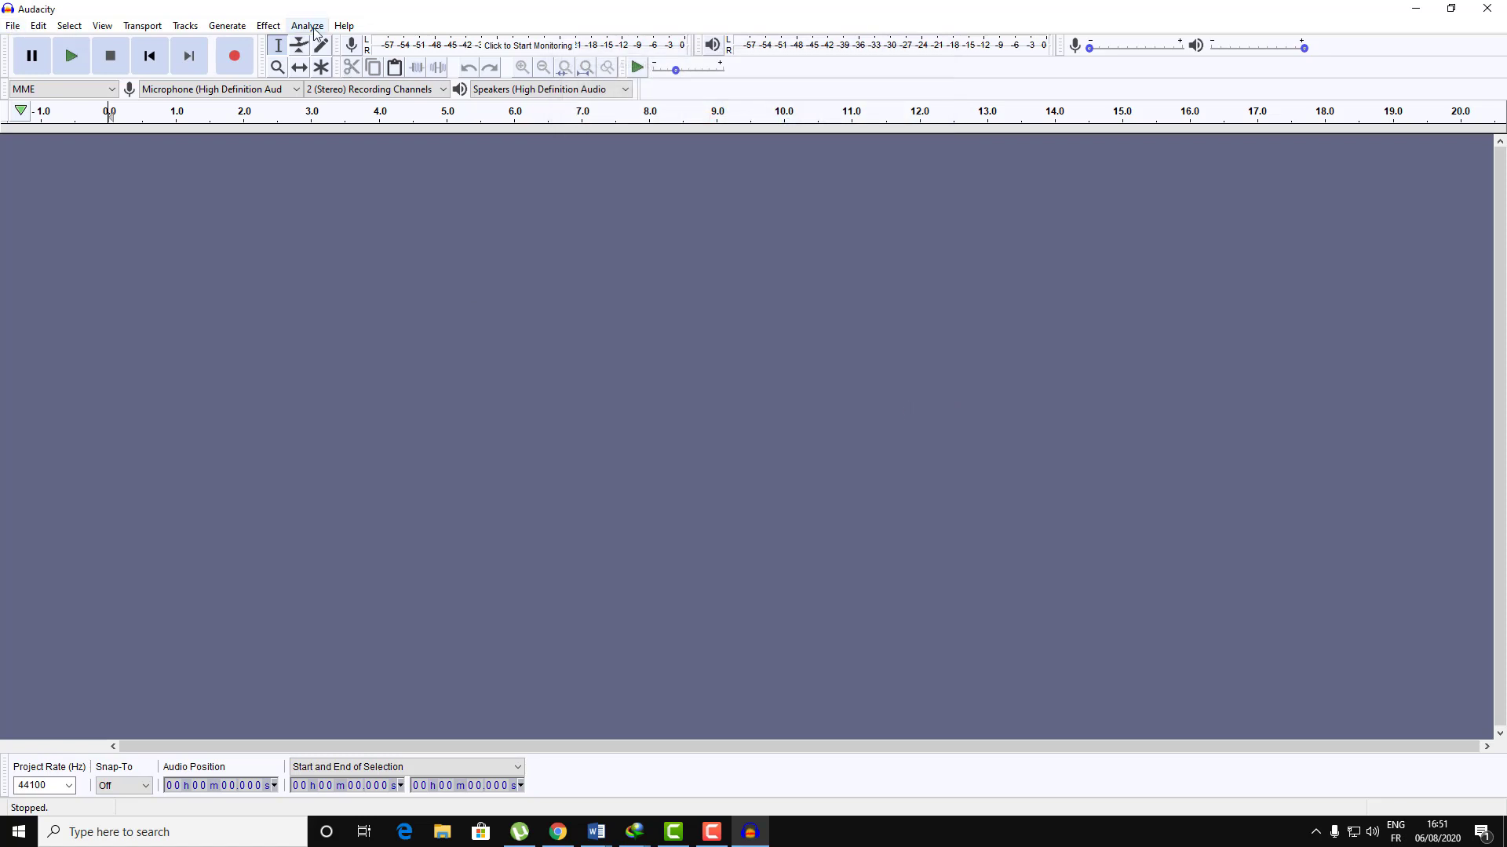
Step: Look through the available effects for Equalization in the newly installed version
click(264, 27)
click(269, 25)
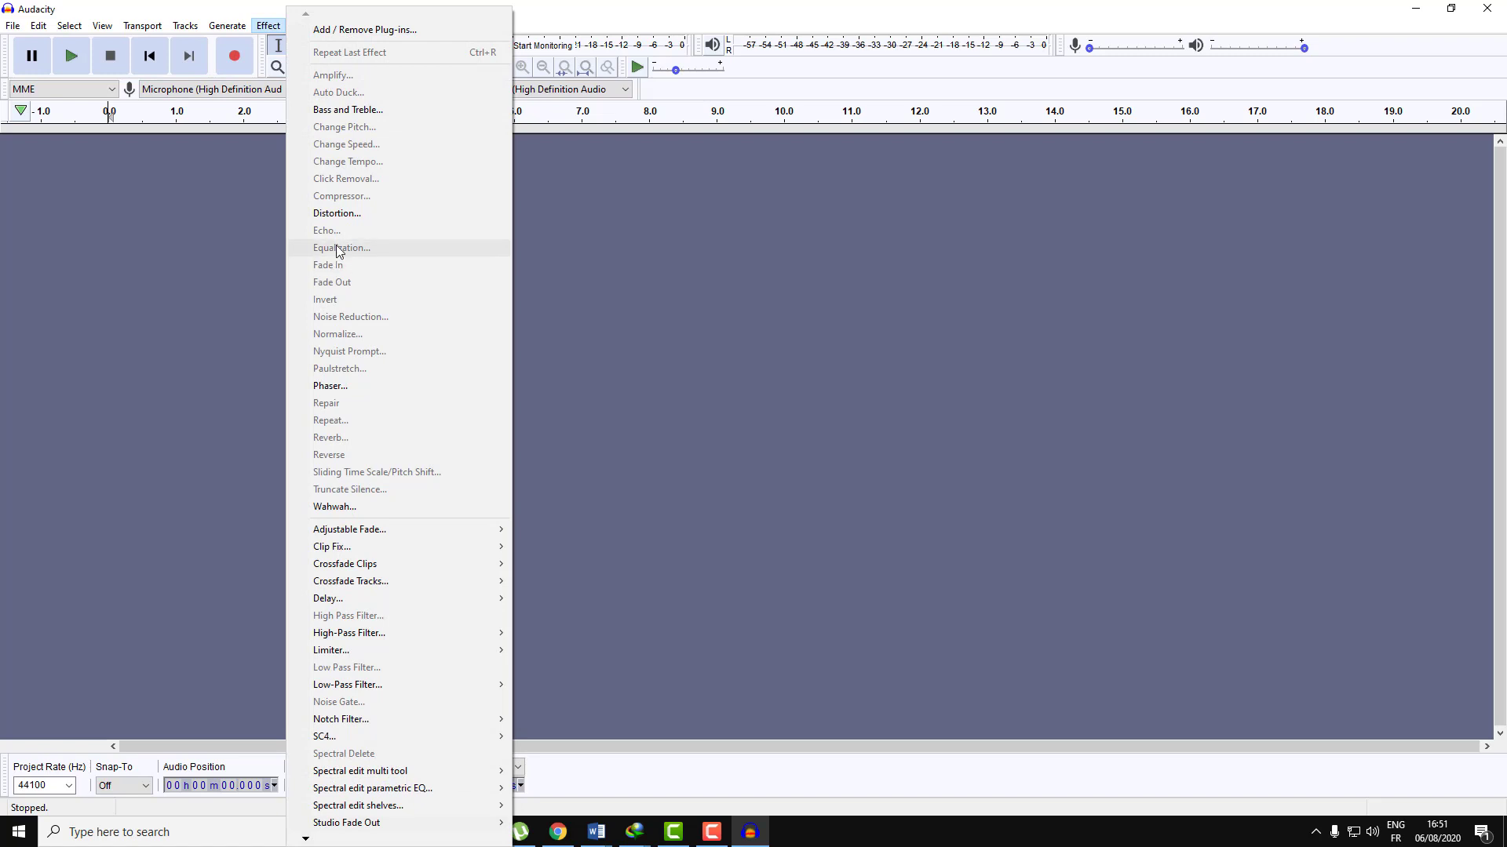
click(144, 168)
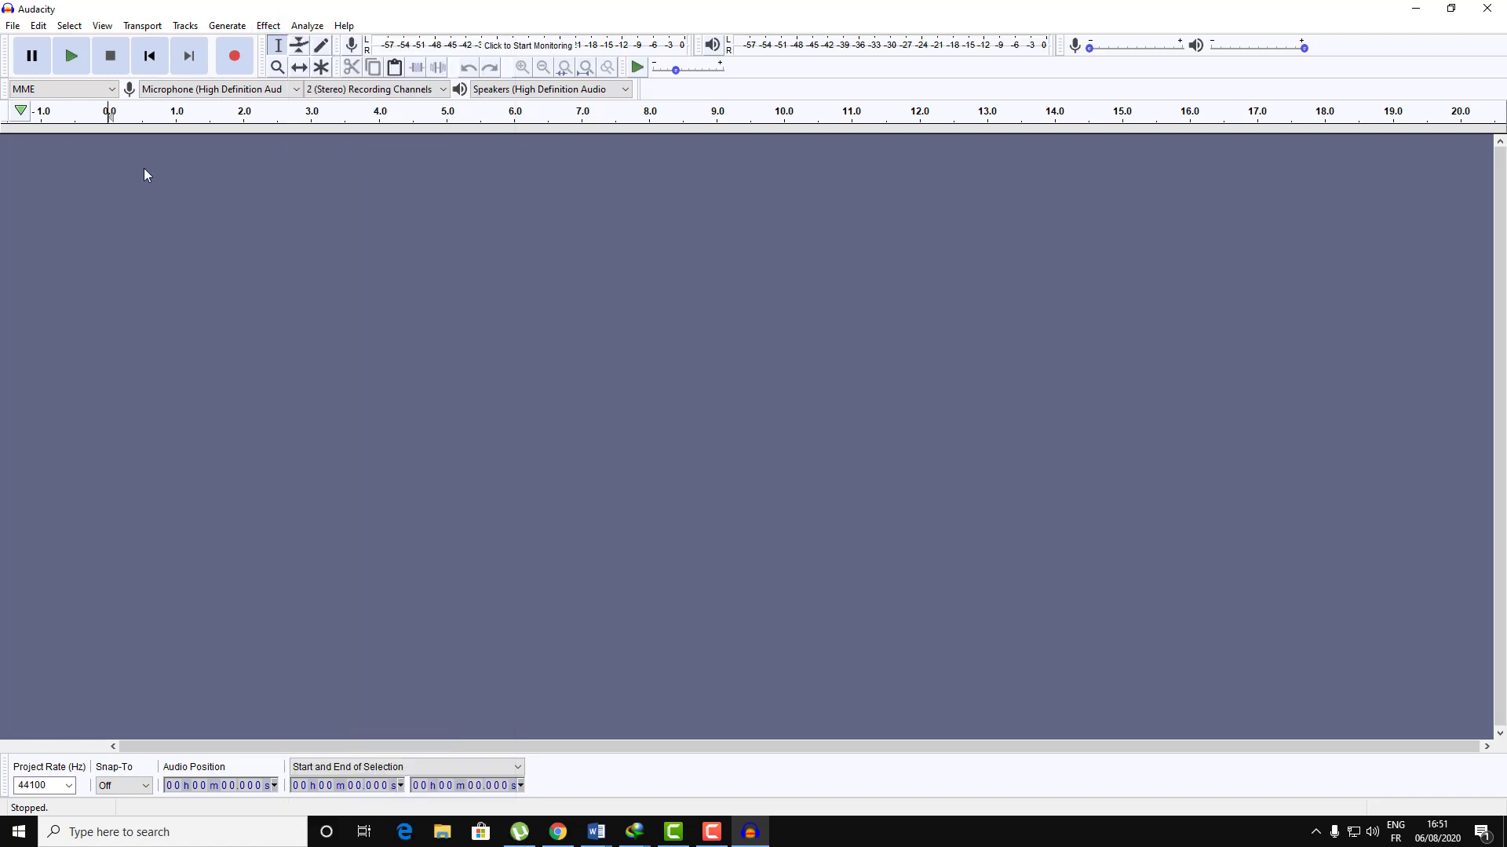
Step: Record a new audio track about 8 seconds long and select the part from about 1.6 to 5.4 seconds
click(236, 56)
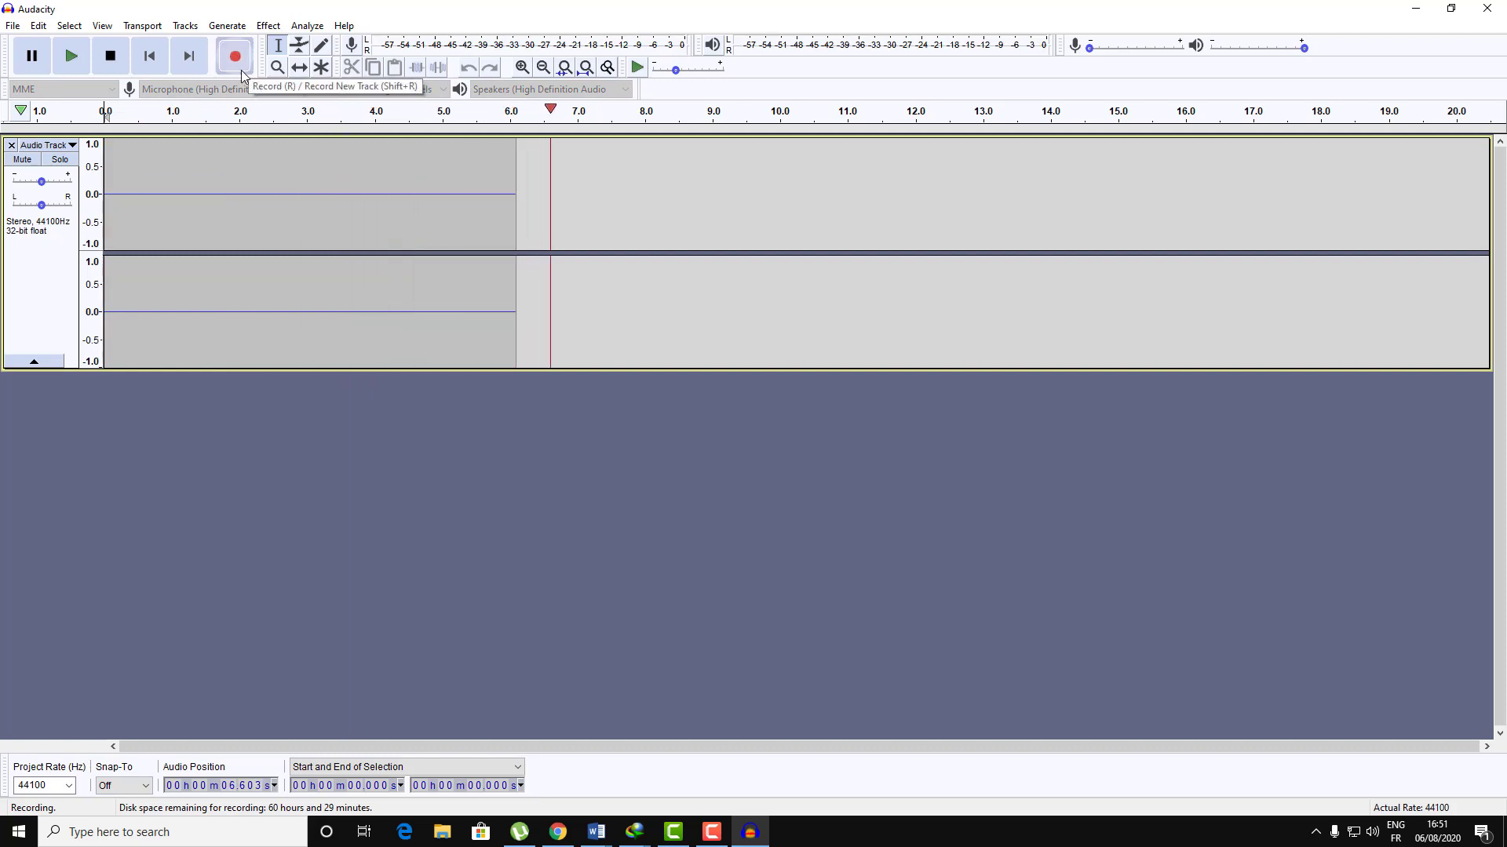
click(110, 56)
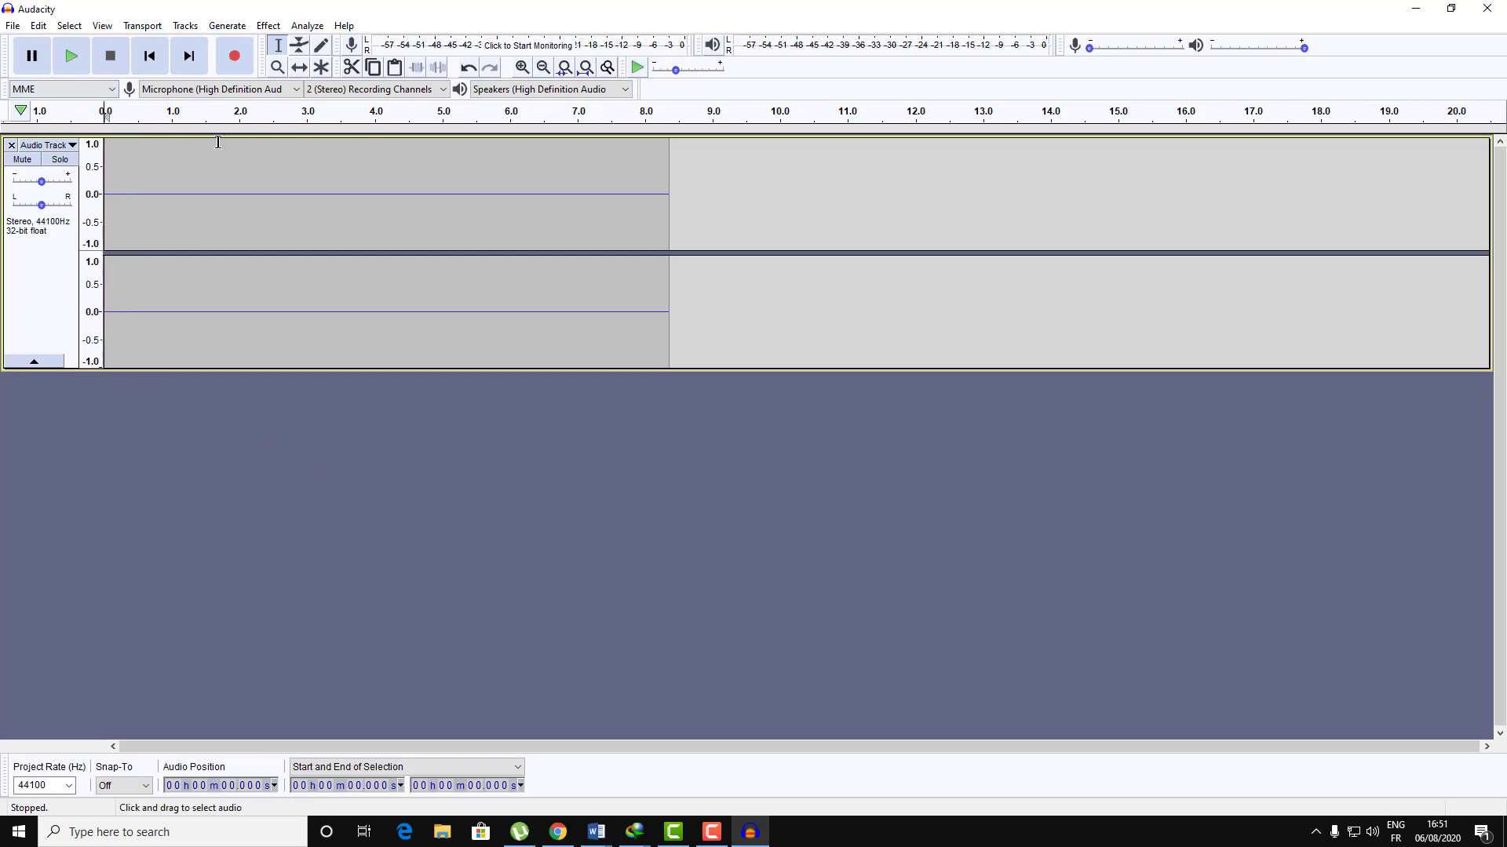
drag(214, 157, 471, 196)
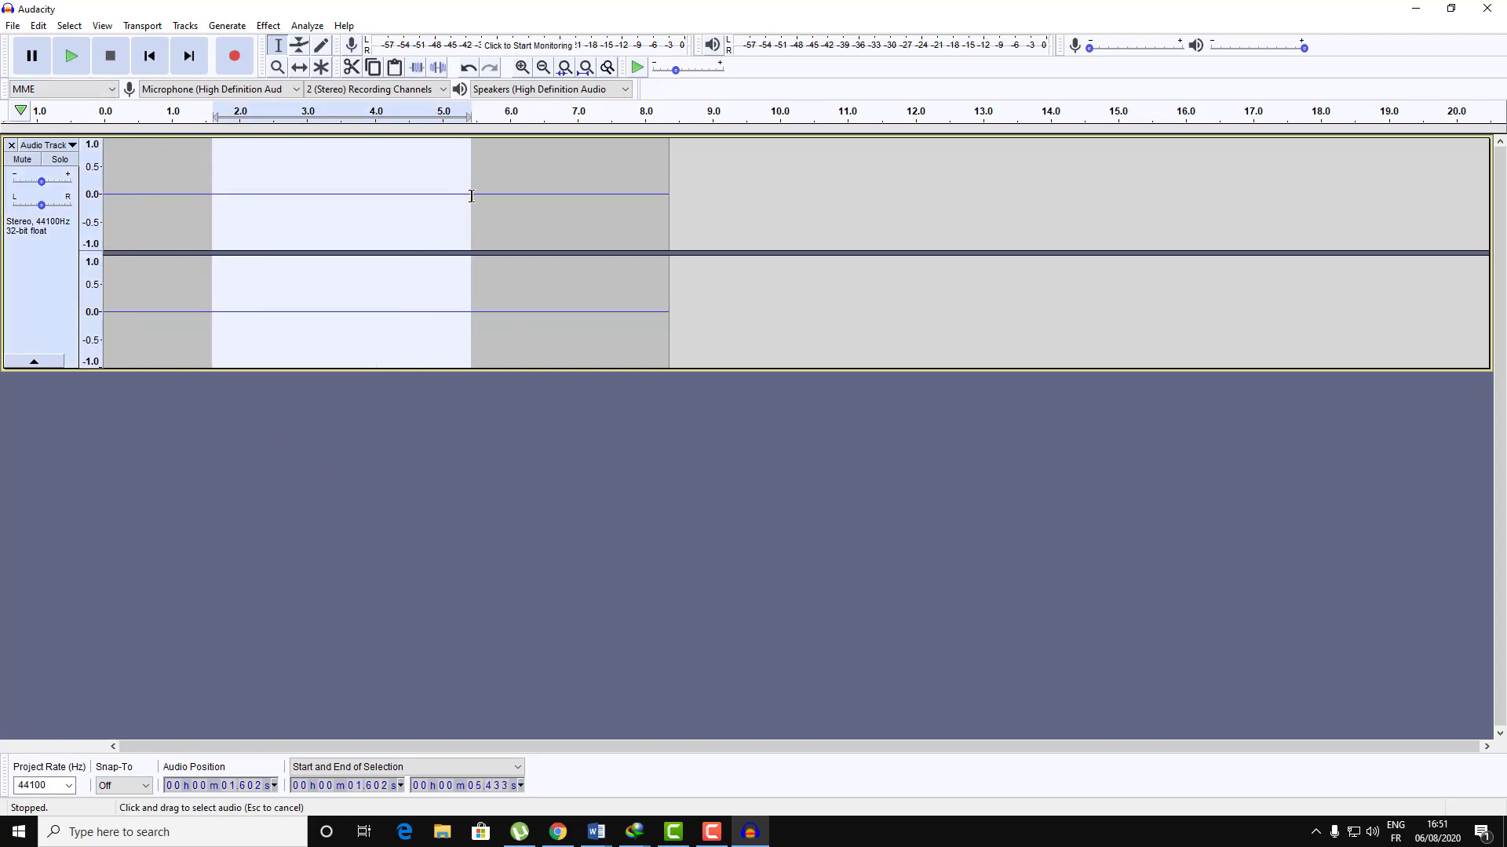
Step: Open the Equalization effect for the selected audio and choose the Bass Boost curve
click(269, 25)
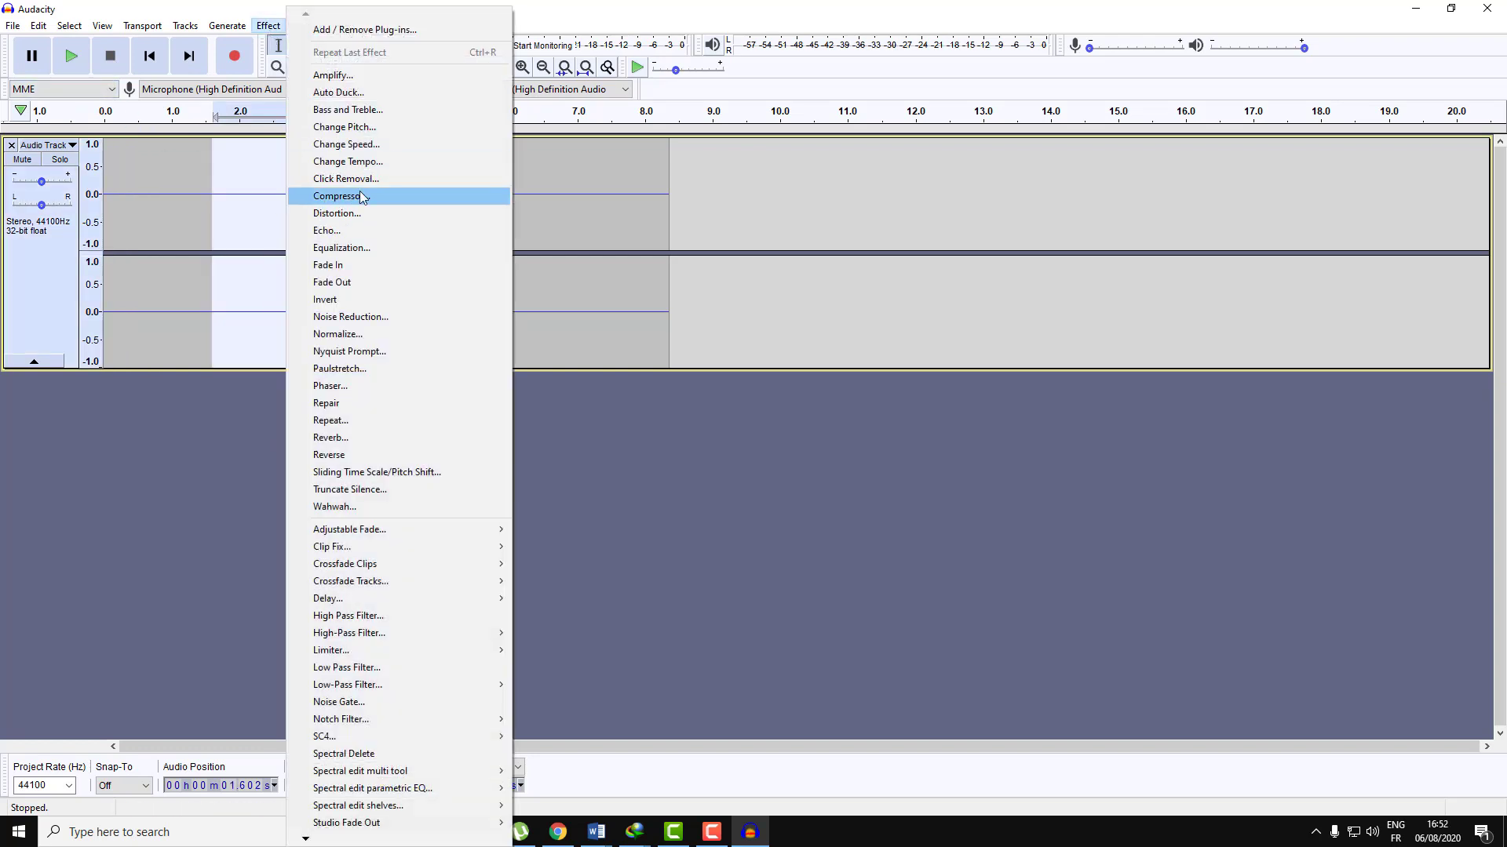
click(353, 248)
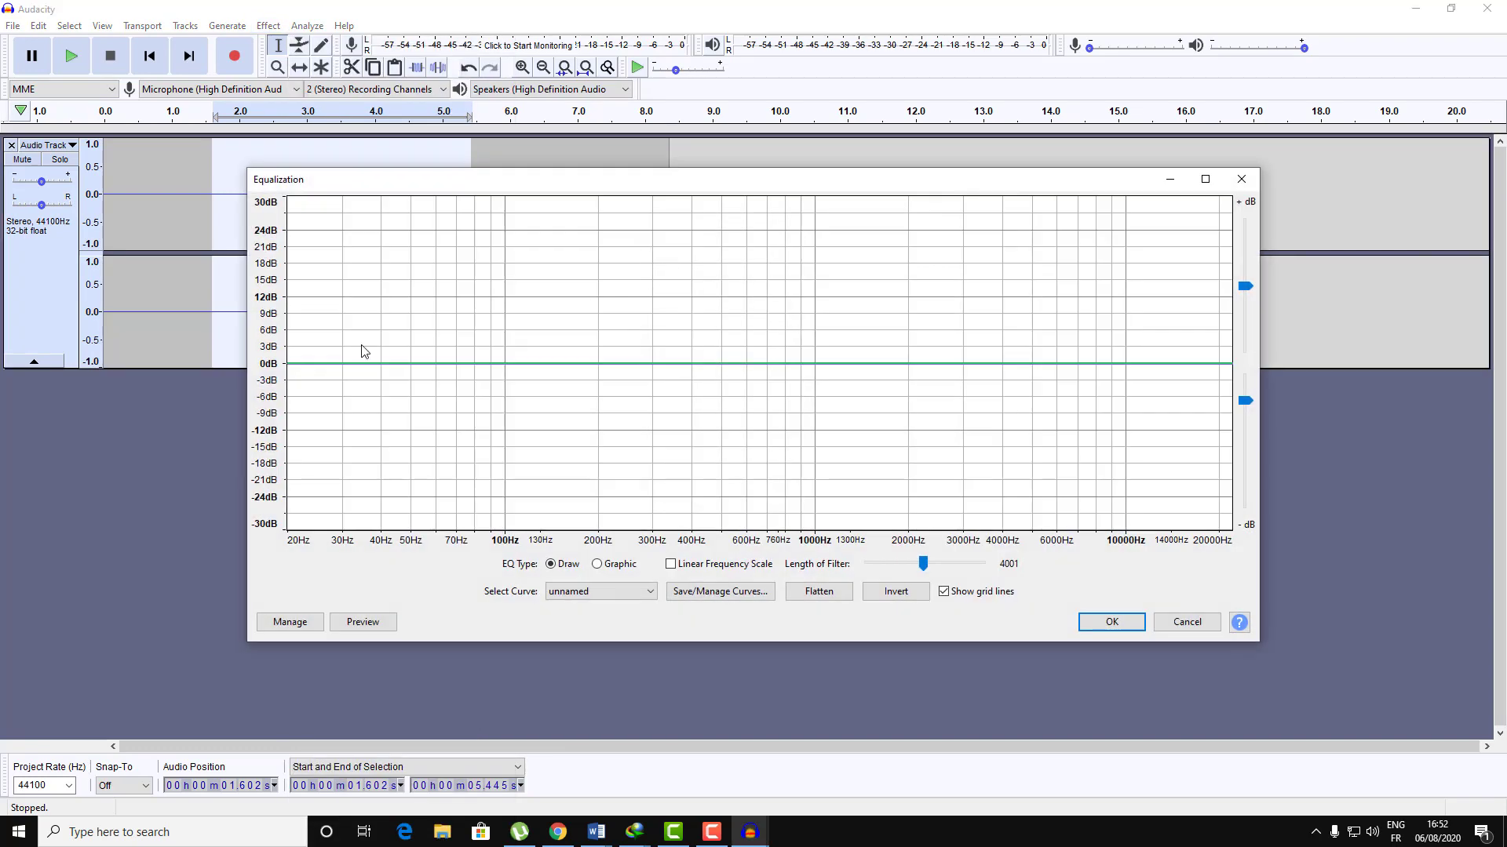
click(620, 591)
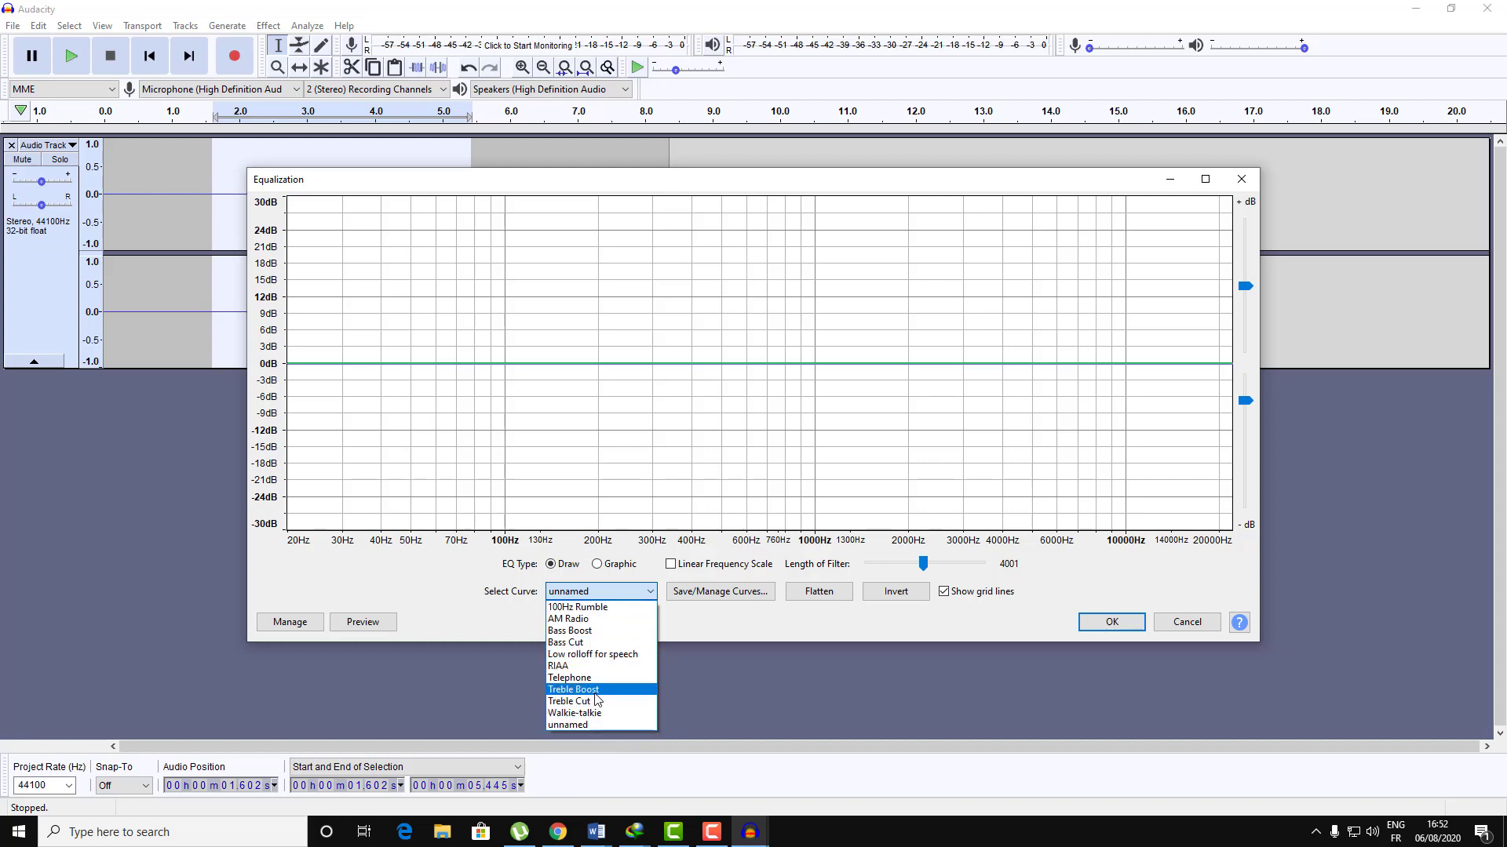
click(608, 631)
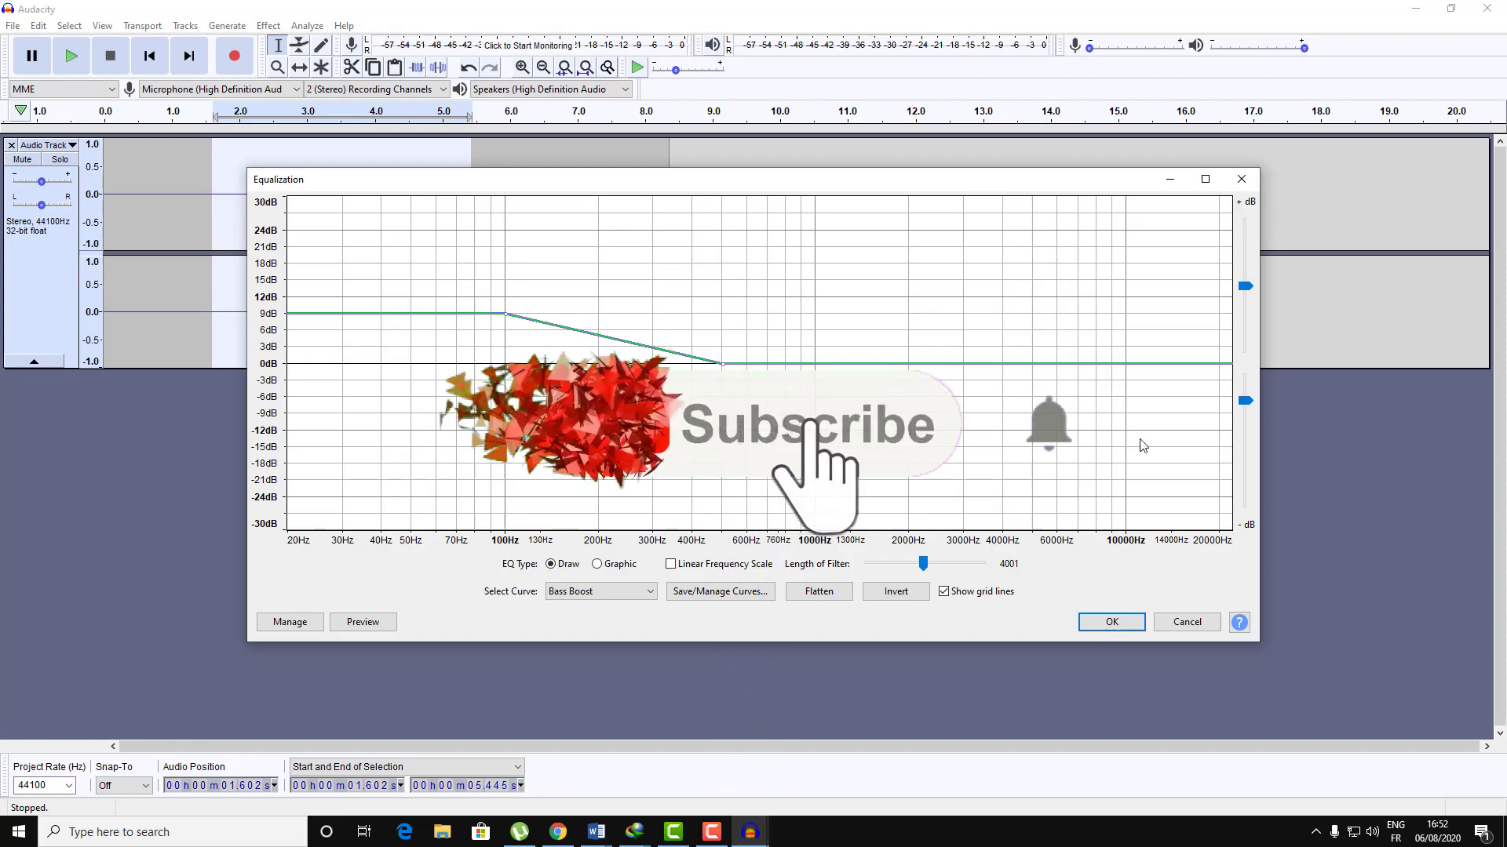
click(712, 832)
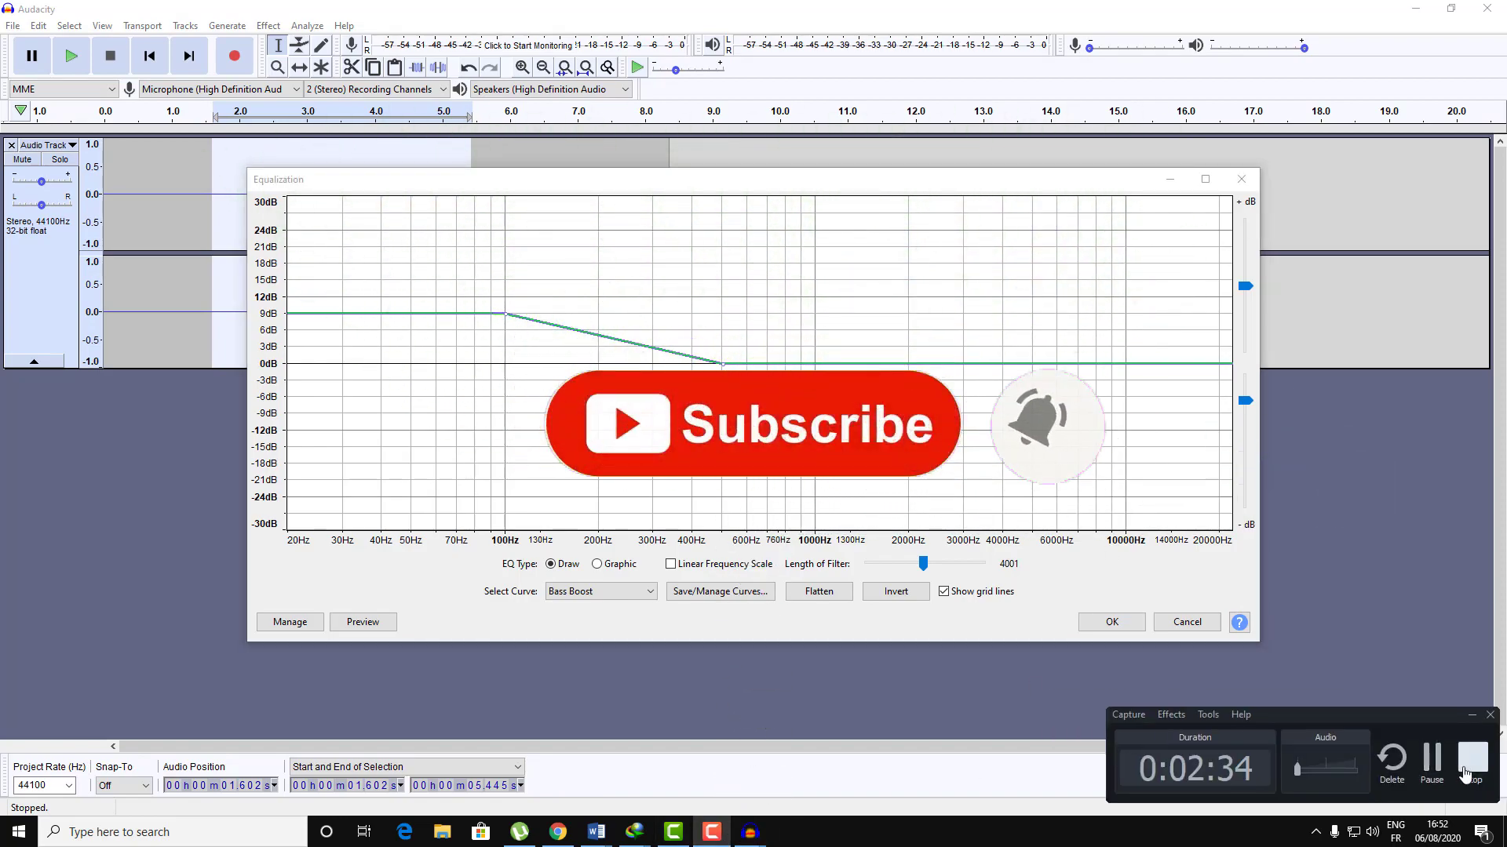